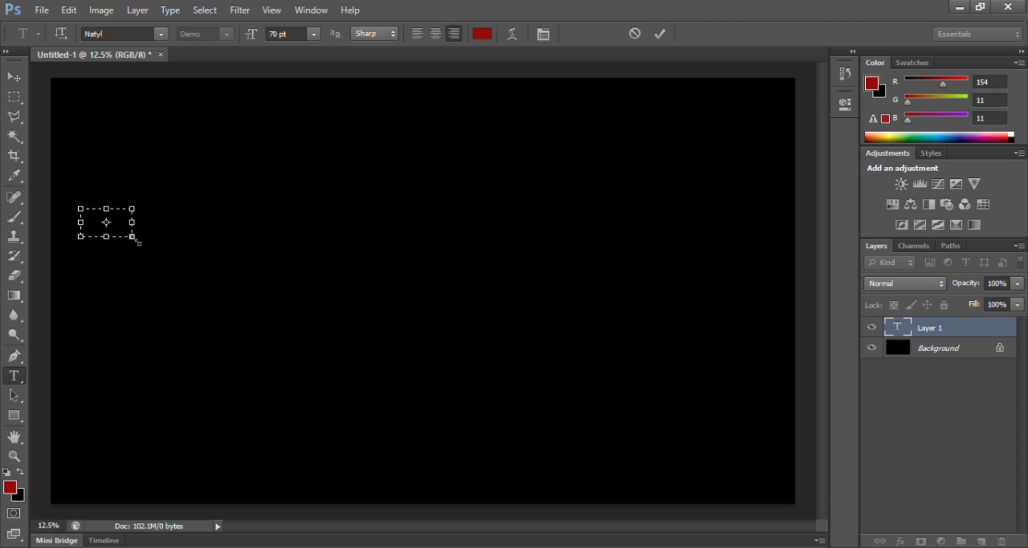
Enlarge the text box to span most of the canvas width and enter the text "golden logos"
{"action": "left_click_drag", "start_coordinate": [133, 238], "coordinate": [780, 387]}
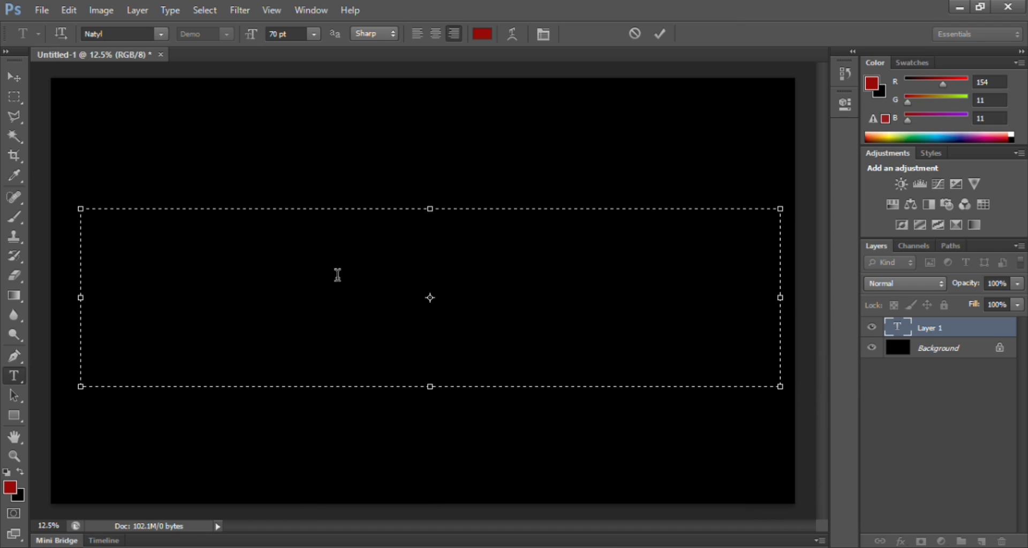
{"action": "type", "text": "golde"}
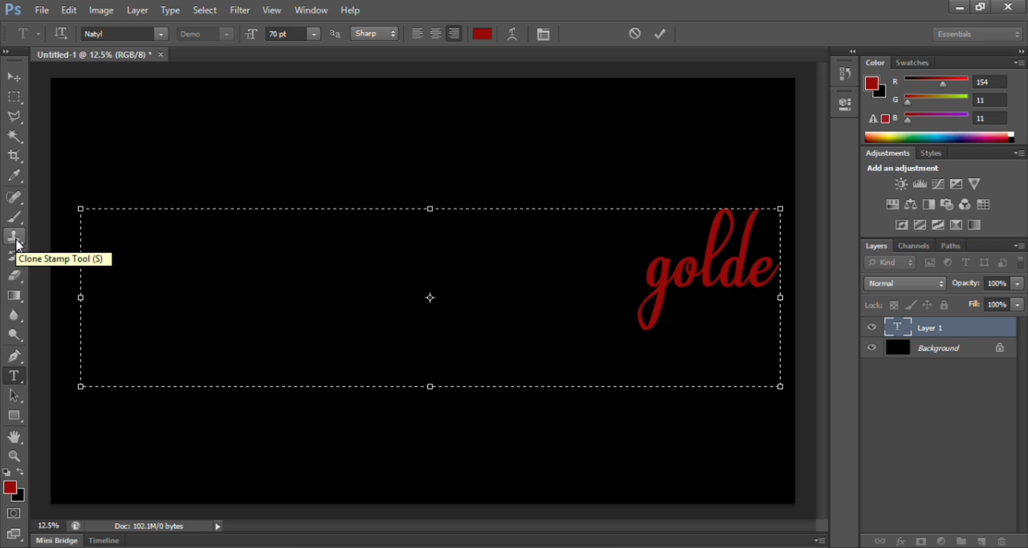
{"action": "type", "text": "n"}
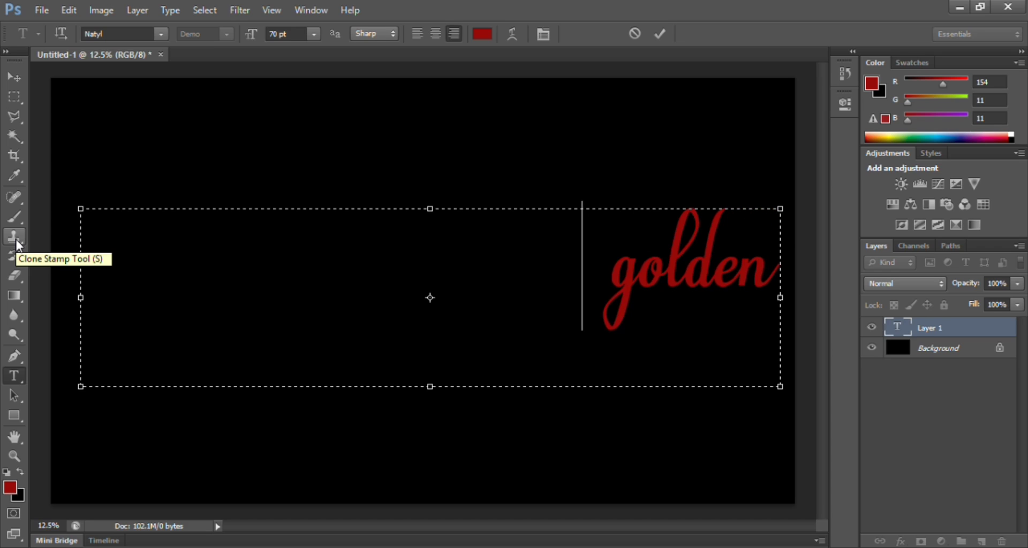
{"action": "type", "text": " te"}
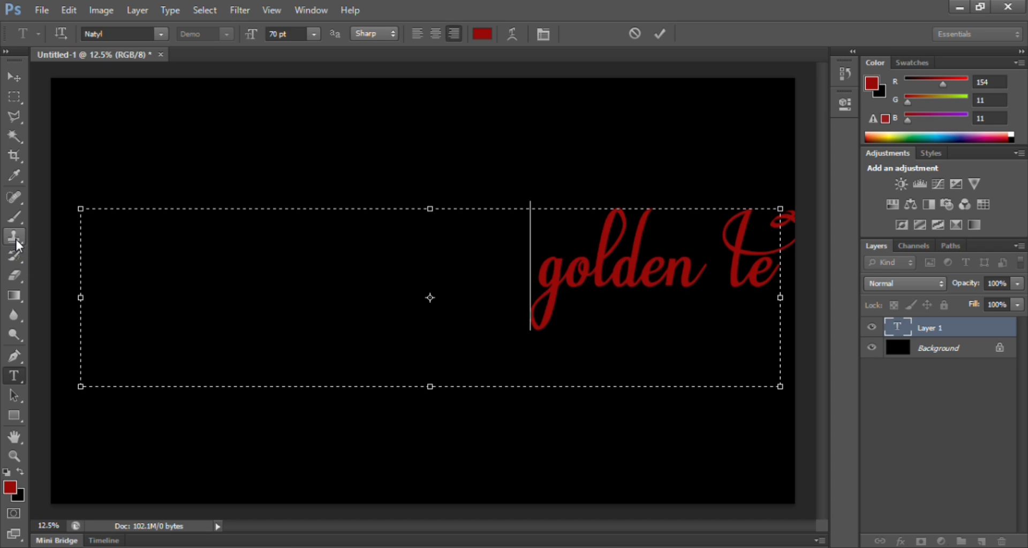
{"action": "key", "text": "BackSpace"}
{"action": "key", "text": "BackSpace"}
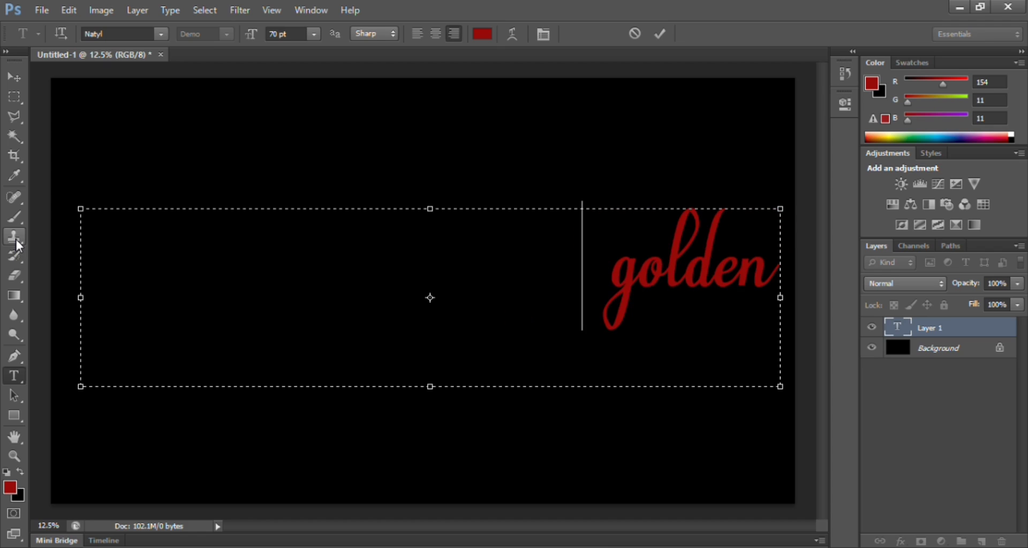
{"action": "type", "text": "l"}
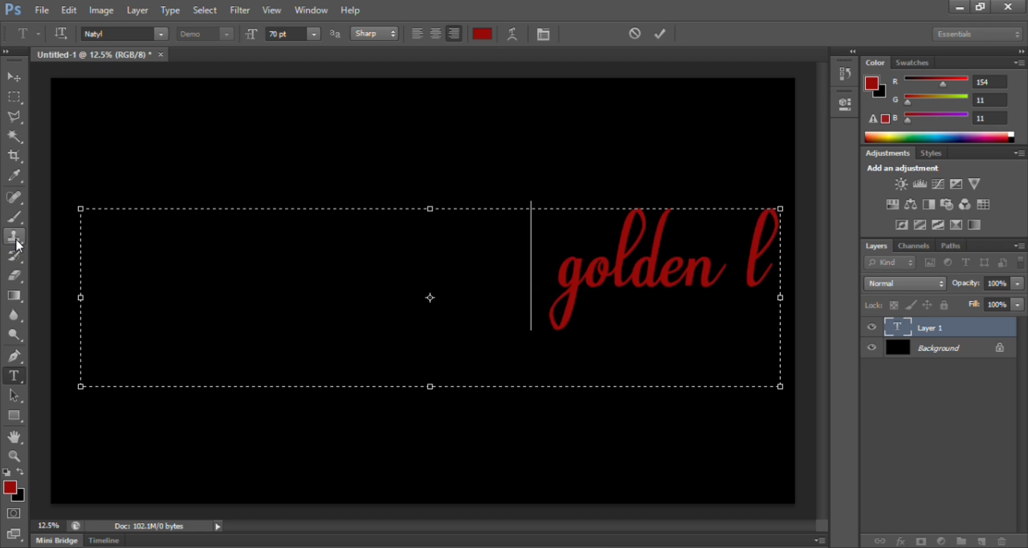
{"action": "type", "text": "ogos"}
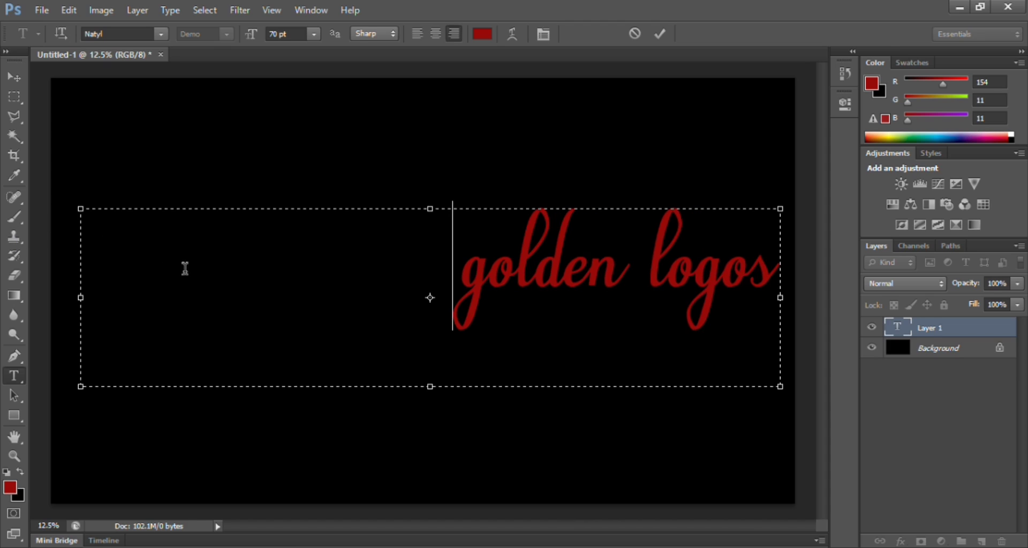
Replace the lowercase g at the start of the text with a capital G
{"action": "left_click", "coordinate": [481, 284]}
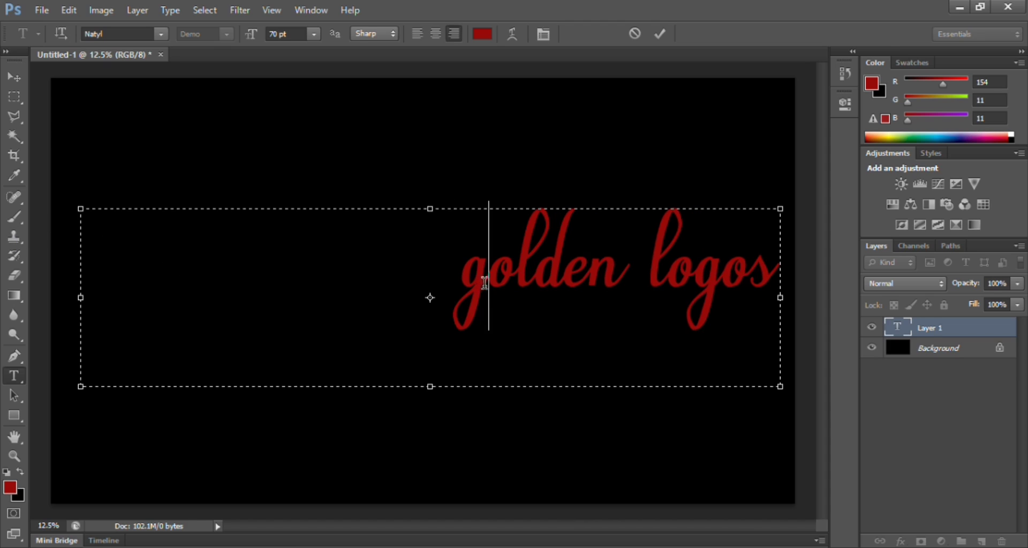
{"action": "key", "text": "shift+End"}
{"action": "mouse_move", "coordinate": [449, 284]}
{"action": "left_mouse_down"}
{"action": "mouse_move", "coordinate": [482, 277]}
{"action": "mouse_move", "coordinate": [457, 275]}
{"action": "left_mouse_up"}
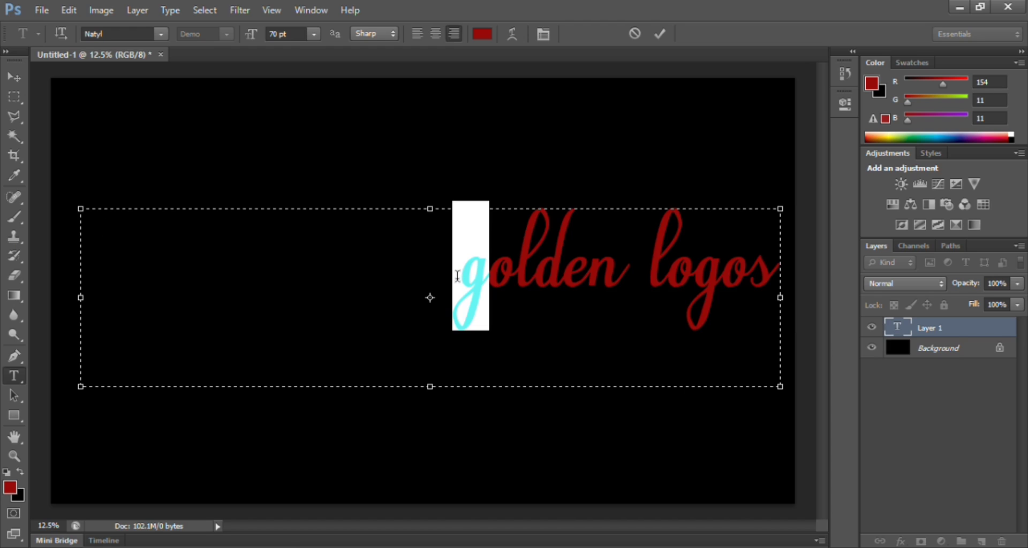
{"action": "key", "text": "Caps_Lock"}
{"action": "key", "text": "BackSpace"}
{"action": "type", "text": "G"}
{"action": "key", "text": "Caps_Lock"}
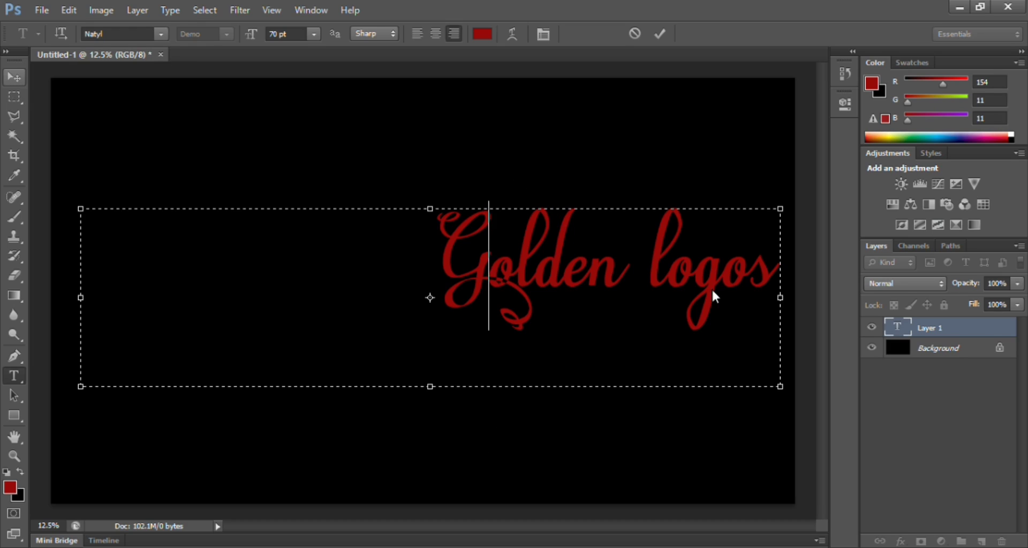
Capitalize the second word to read "Logos" and move the text toward the canvas centre, committing the text edit
{"action": "left_click_drag", "start_coordinate": [662, 263], "coordinate": [645, 266]}
{"action": "left_click", "coordinate": [645, 266]}
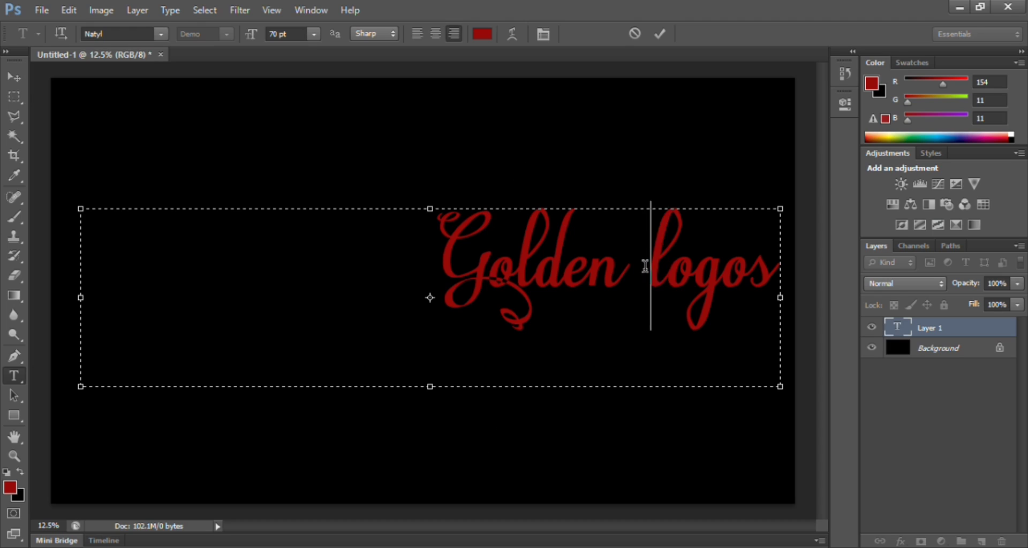
{"action": "key", "text": "shift+Right"}
{"action": "key", "text": "Caps_Lock"}
{"action": "type", "text": "L"}
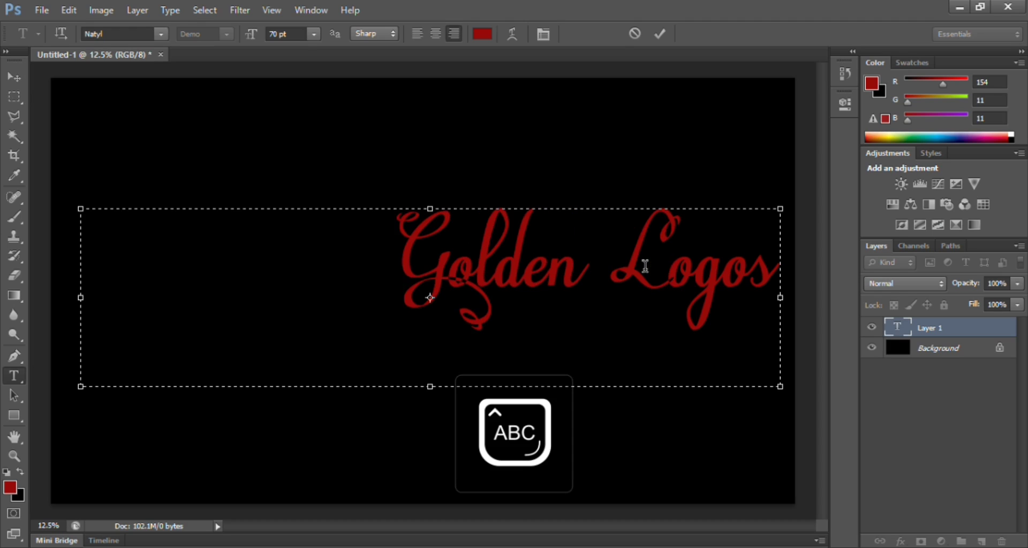
{"action": "key", "text": "Caps_Lock"}
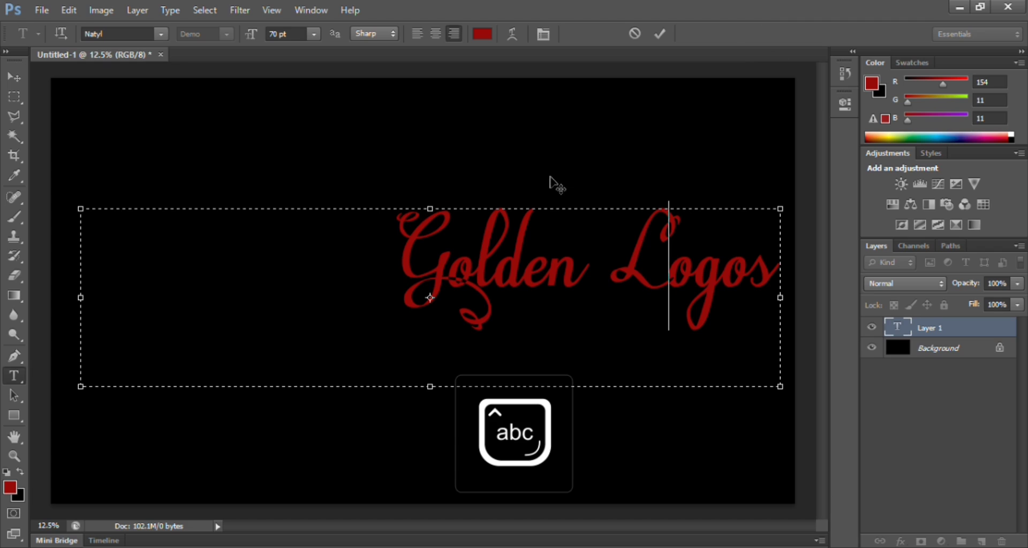
{"action": "left_click_drag", "start_coordinate": [376, 148], "coordinate": [408, 156]}
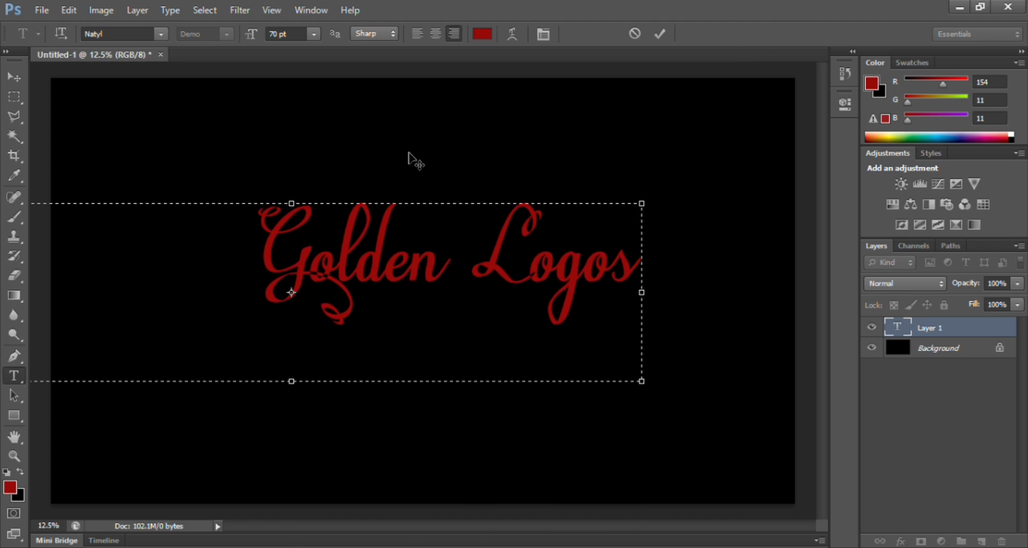
{"action": "left_click", "coordinate": [659, 33]}
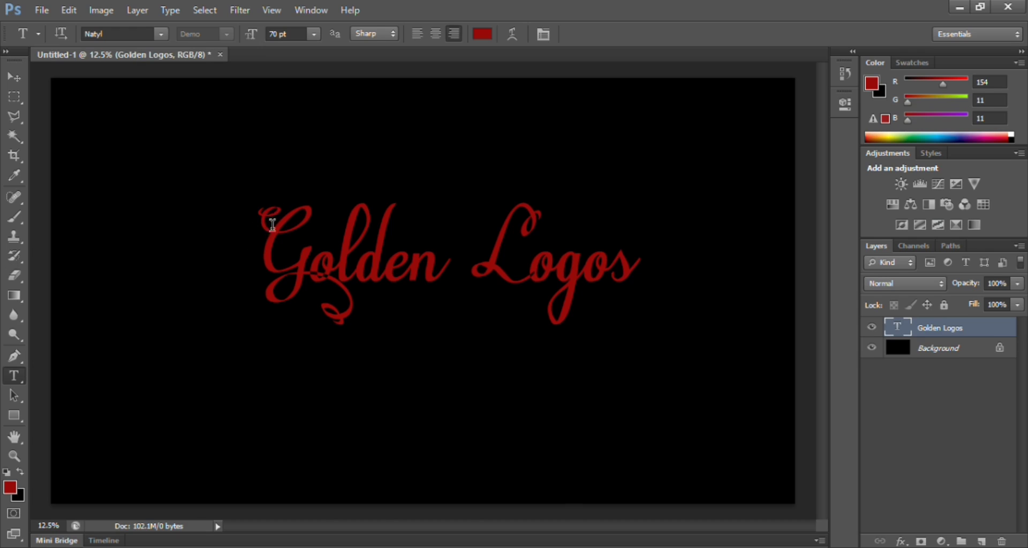
Change the colour of the whole Golden Logos text to ffab27 and commit the edit
{"action": "left_click_drag", "start_coordinate": [268, 241], "coordinate": [635, 241]}
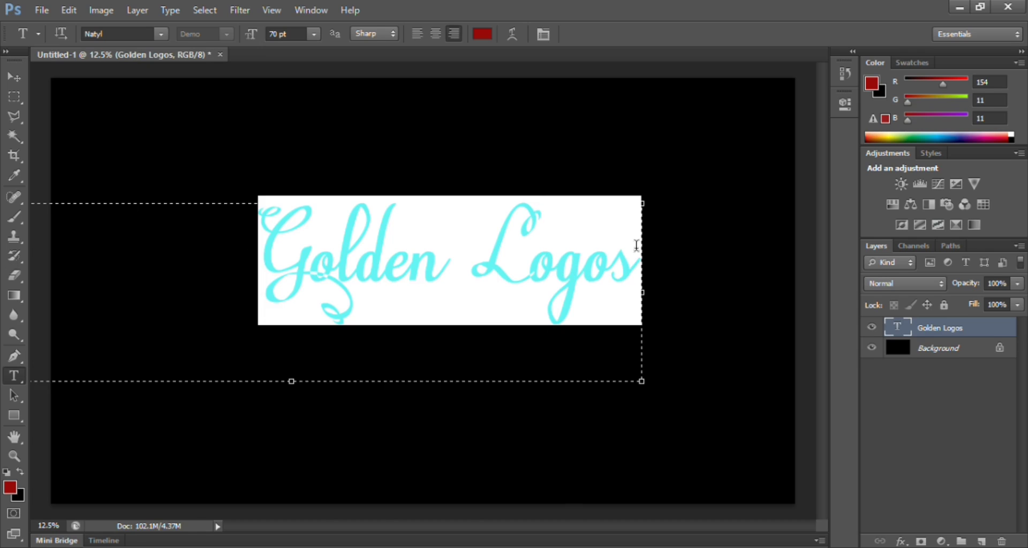
{"action": "left_click", "coordinate": [483, 34]}
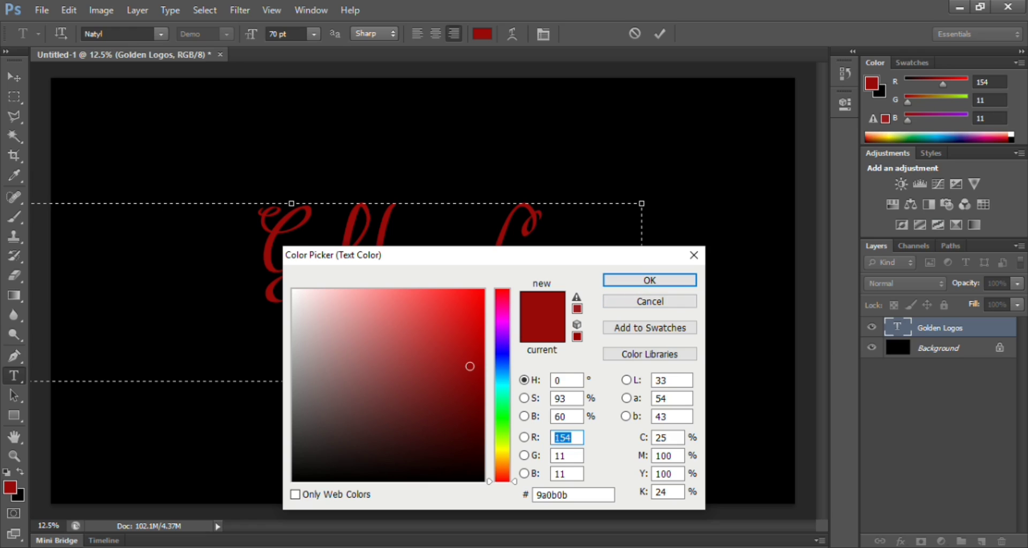
{"action": "left_click_drag", "start_coordinate": [500, 457], "coordinate": [503, 467]}
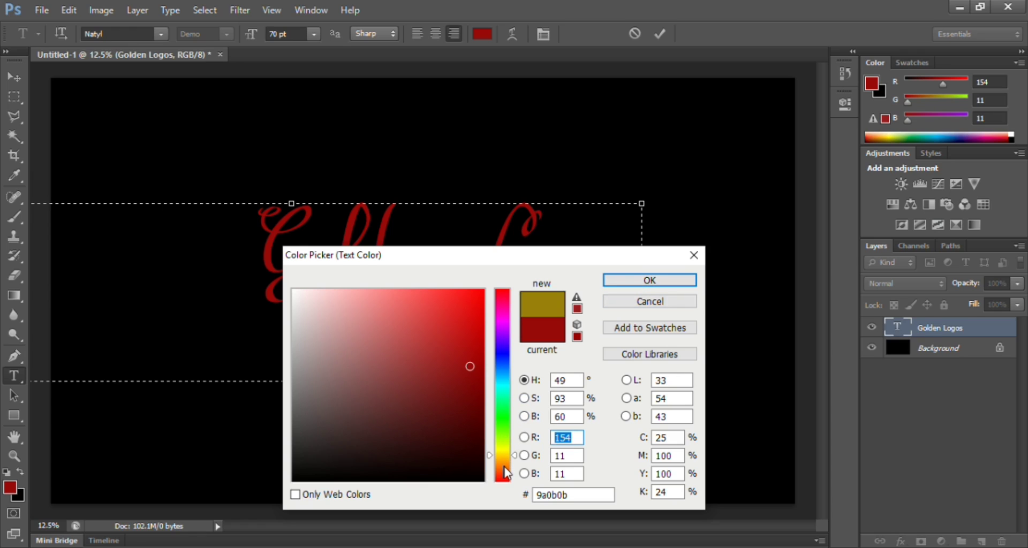
{"action": "double_click", "coordinate": [582, 493]}
{"action": "type", "text": "ff"}
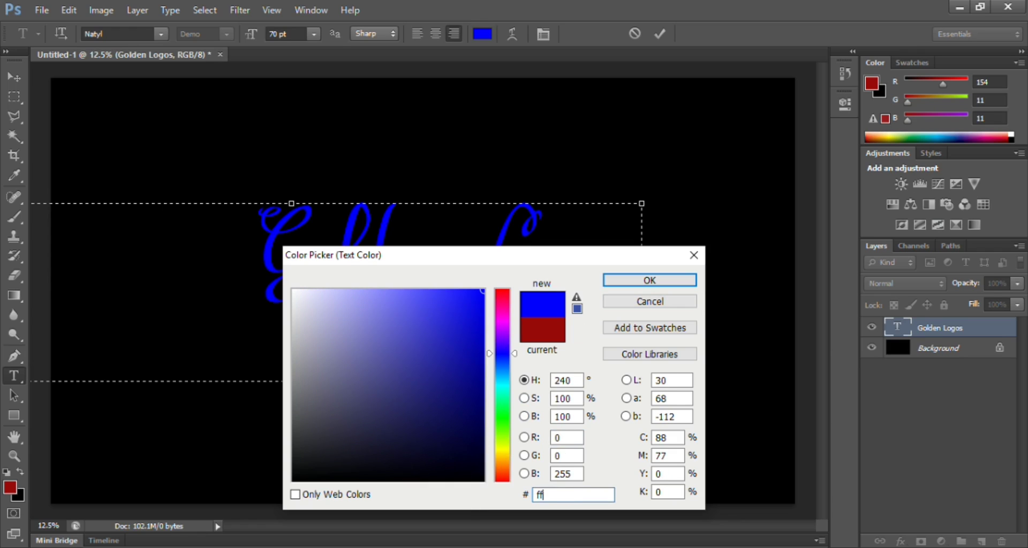
{"action": "type", "text": "ab"}
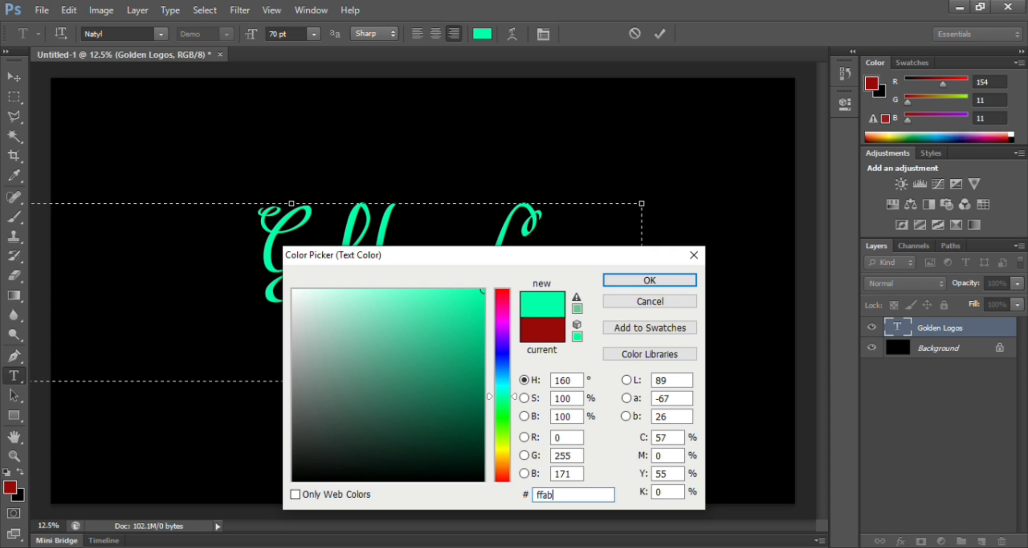
{"action": "type", "text": "27"}
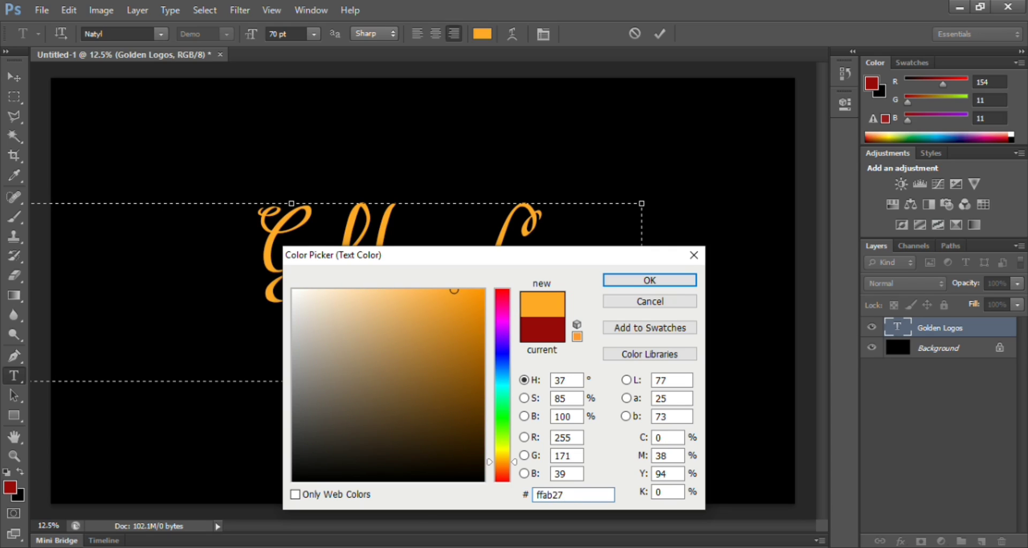
{"action": "left_click", "coordinate": [623, 282]}
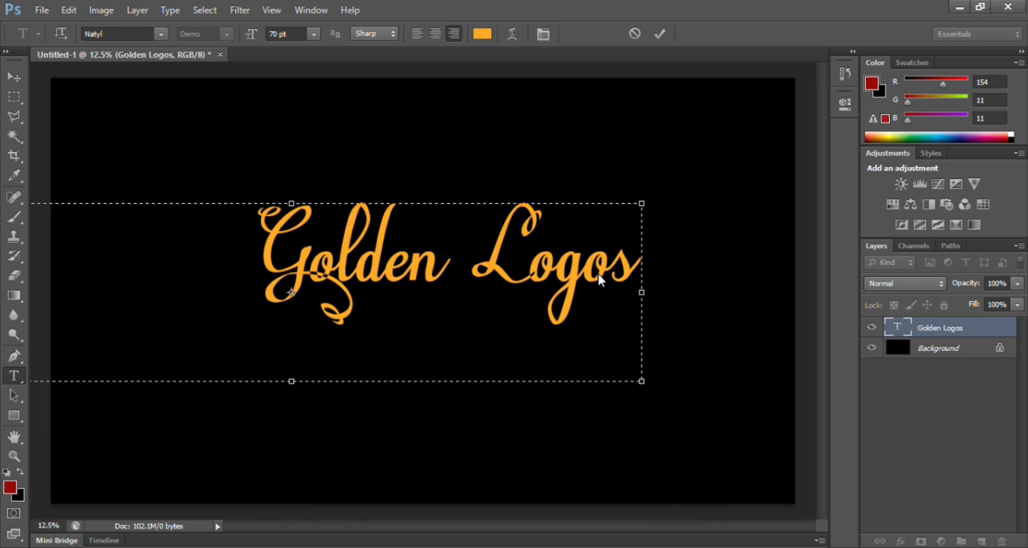
{"action": "key", "text": "ctrl+a"}
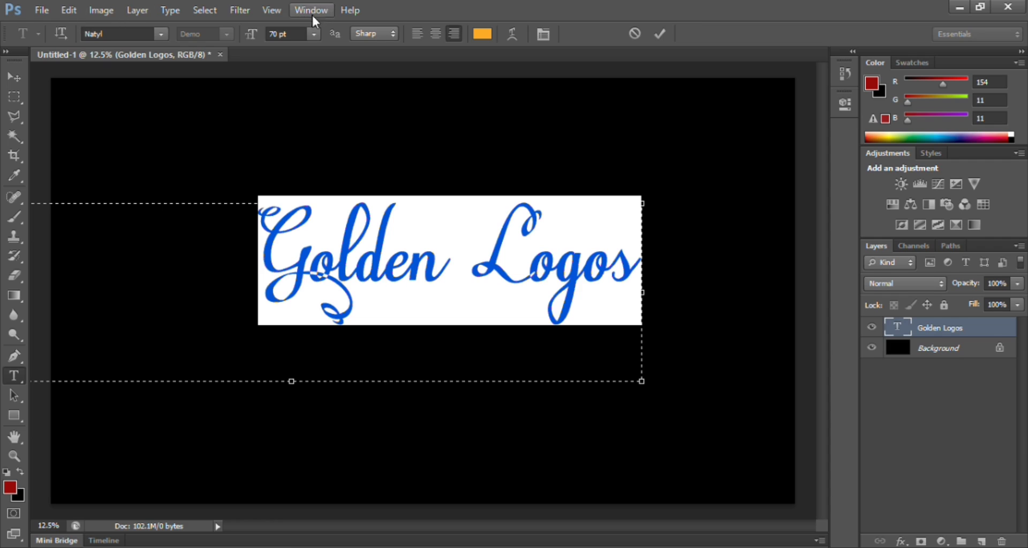
{"action": "left_click", "coordinate": [659, 33]}
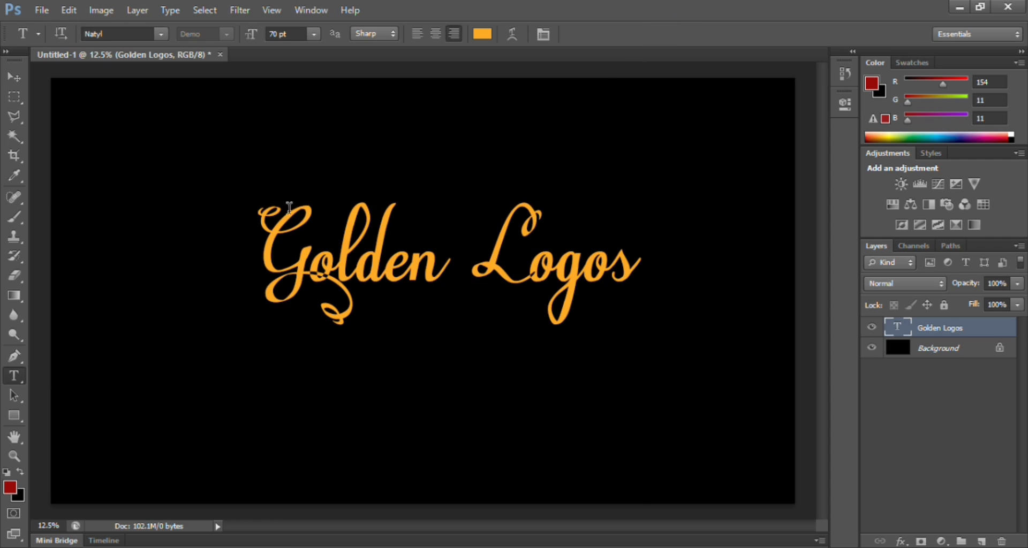
Add a Bevel & Emboss layer style to the Golden Logos text with a depth of 700%
{"action": "left_click_drag", "start_coordinate": [261, 223], "coordinate": [637, 210]}
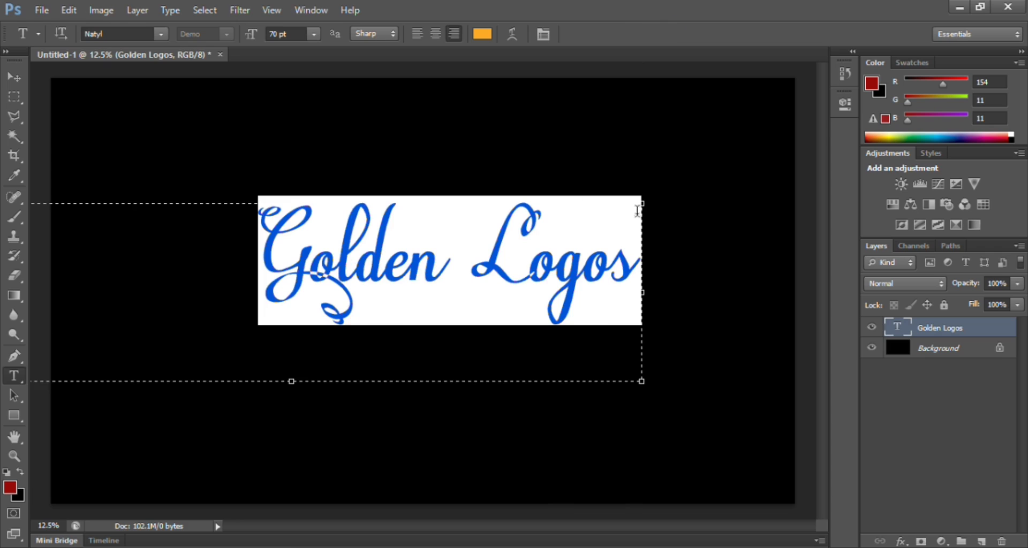
{"action": "left_click", "coordinate": [135, 11]}
{"action": "mouse_move", "coordinate": [193, 92]}
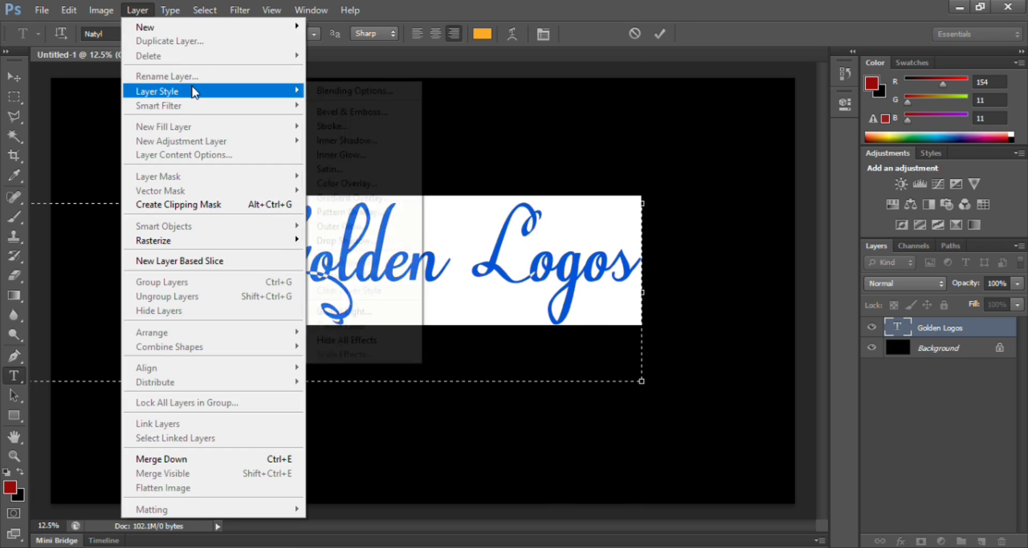
{"action": "left_click", "coordinate": [350, 112]}
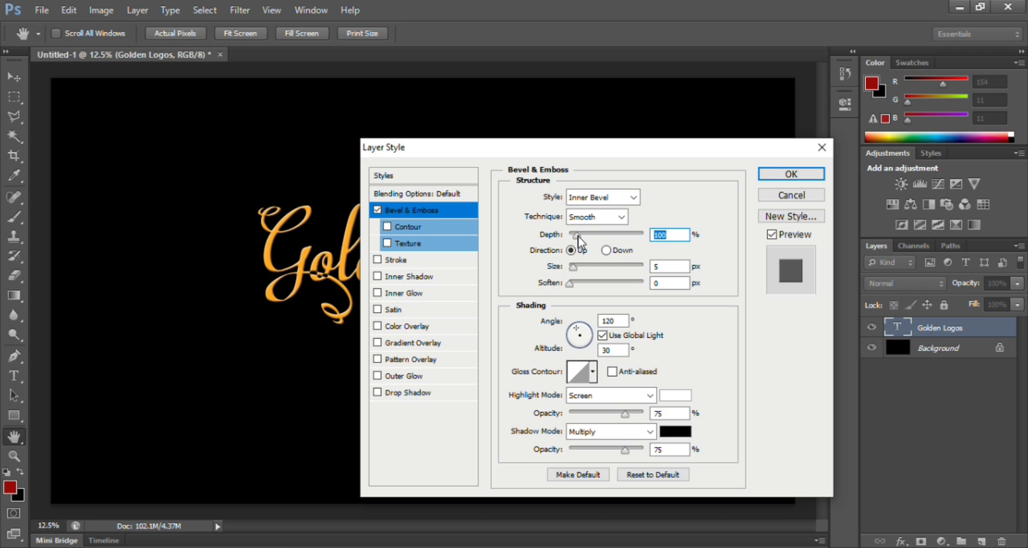
{"action": "left_click_drag", "start_coordinate": [578, 236], "coordinate": [606, 242]}
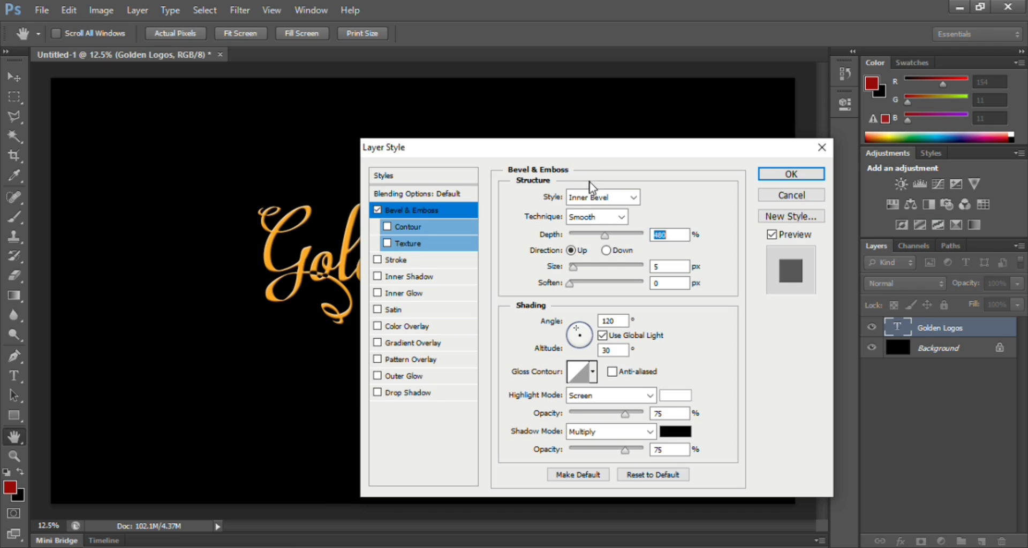
{"action": "left_click_drag", "start_coordinate": [604, 154], "coordinate": [522, 301]}
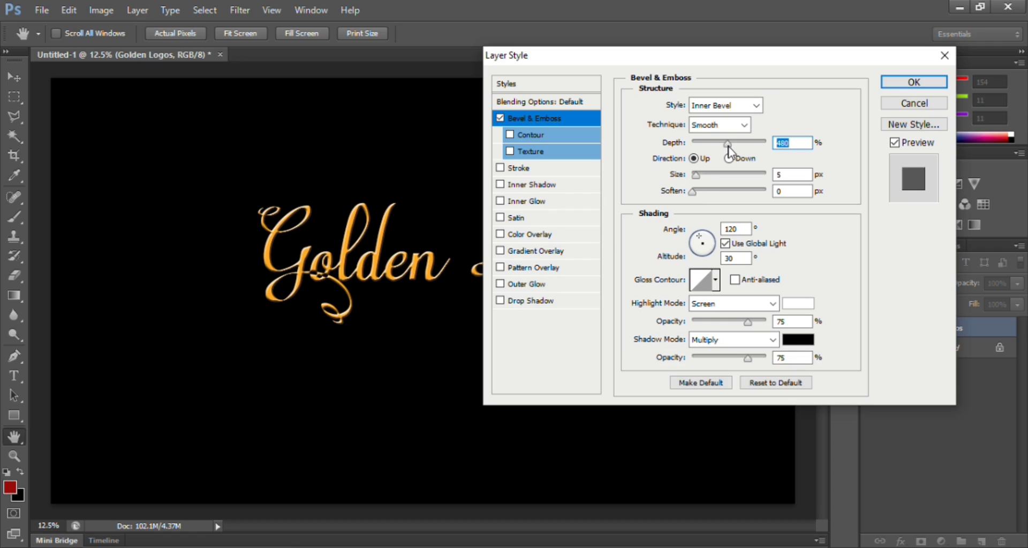
{"action": "left_click_drag", "start_coordinate": [729, 145], "coordinate": [742, 146]}
{"action": "key", "text": "Up"}
{"action": "key", "text": "Up"}
{"action": "key", "text": "Up"}
{"action": "key", "text": "Up"}
{"action": "key", "text": "Up"}
{"action": "key", "text": "Up"}
{"action": "key", "text": "Up"}
Set the bevel's size to 50 px and its soften value to 5 px
{"action": "left_click_drag", "start_coordinate": [698, 182], "coordinate": [712, 176]}
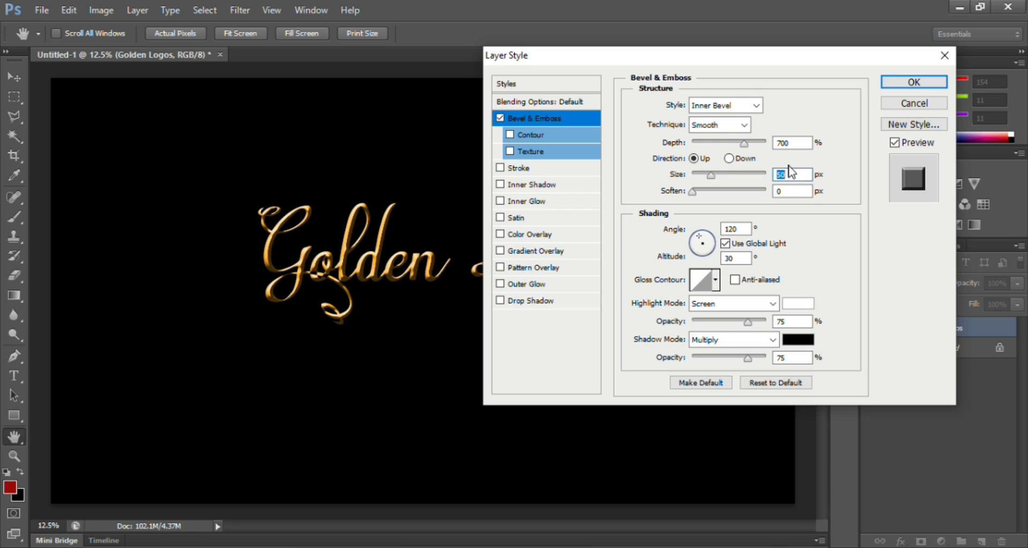
{"action": "left_click", "coordinate": [785, 191]}
{"action": "key", "text": "Up"}
{"action": "key", "text": "Up"}
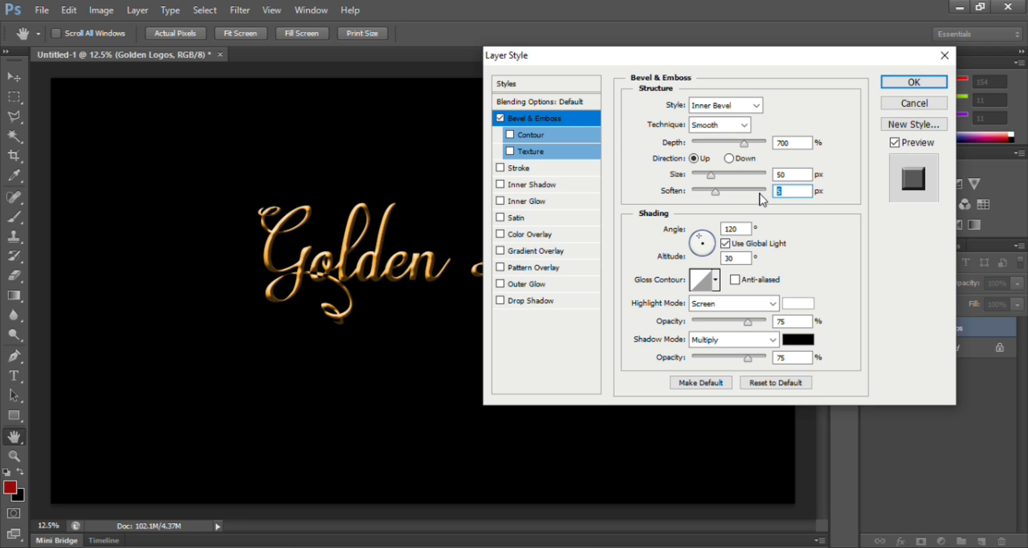
Set the bevel's gloss contour to Ring - Double
{"action": "left_click", "coordinate": [715, 281]}
{"action": "left_click", "coordinate": [715, 281]}
{"action": "left_click", "coordinate": [716, 281]}
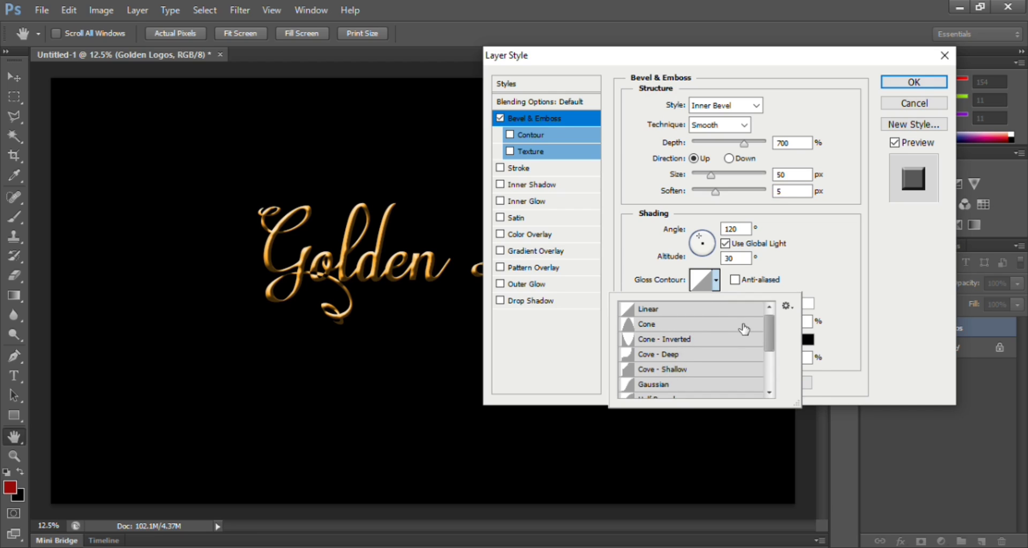
{"action": "left_click_drag", "start_coordinate": [771, 339], "coordinate": [771, 358]}
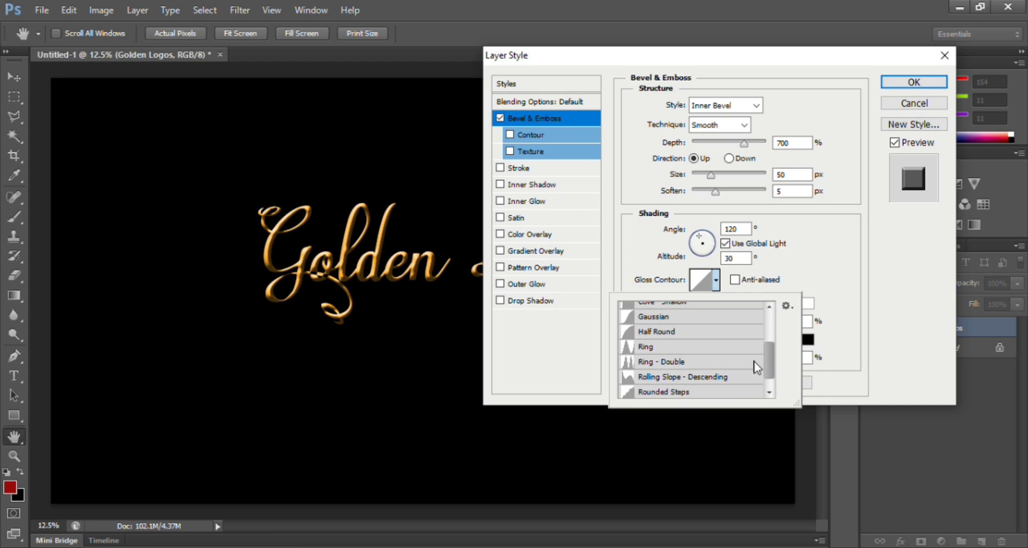
{"action": "left_click", "coordinate": [718, 366]}
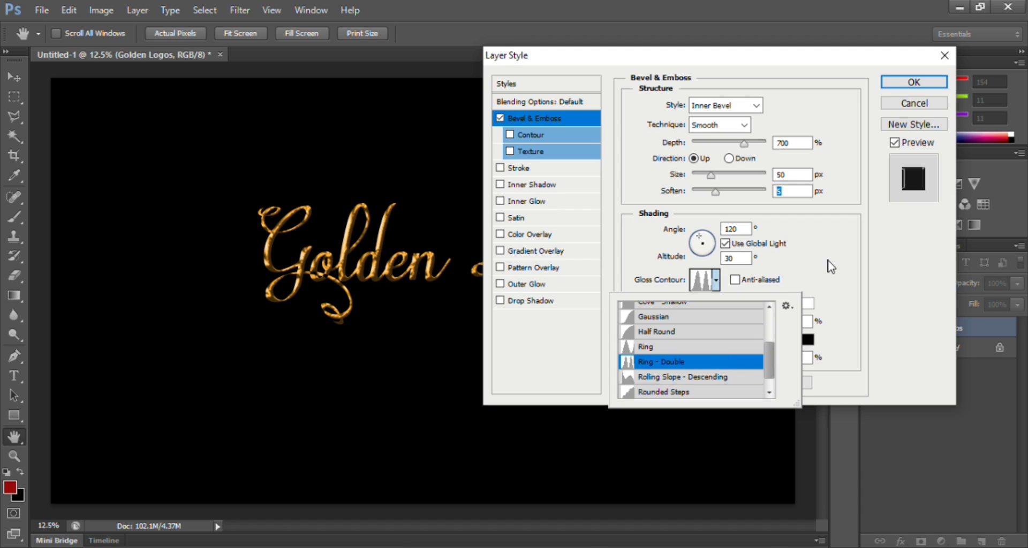
{"action": "left_click", "coordinate": [829, 262]}
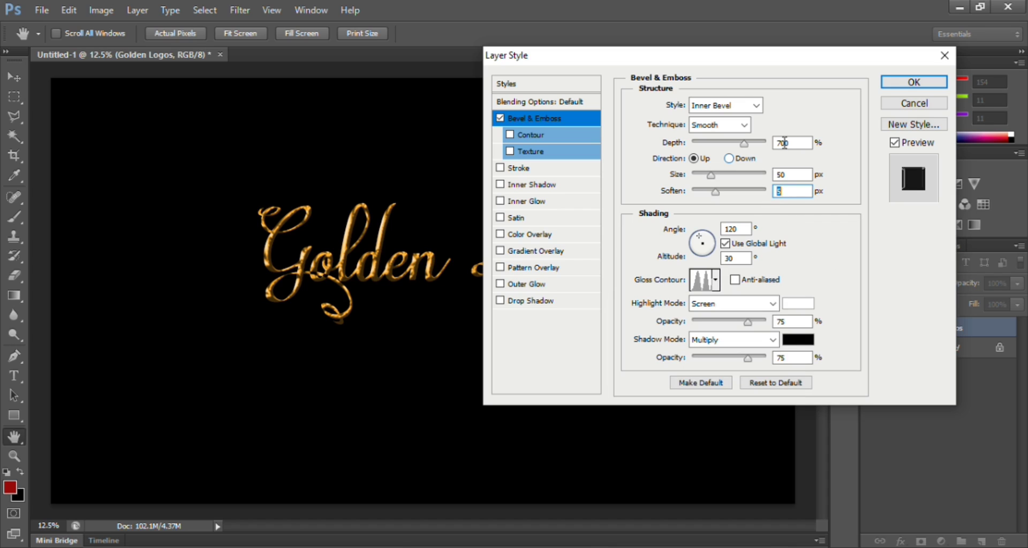
Try lowering the Golden Logos bevel's depth to 680% and bring it back to 700%
{"action": "left_click", "coordinate": [784, 142]}
{"action": "key", "text": "Down"}
{"action": "key", "text": "Down"}
{"action": "key", "text": "Down"}
{"action": "key", "text": "Down"}
{"action": "key", "text": "Down"}
{"action": "key", "text": "Down"}
{"action": "key", "text": "Down"}
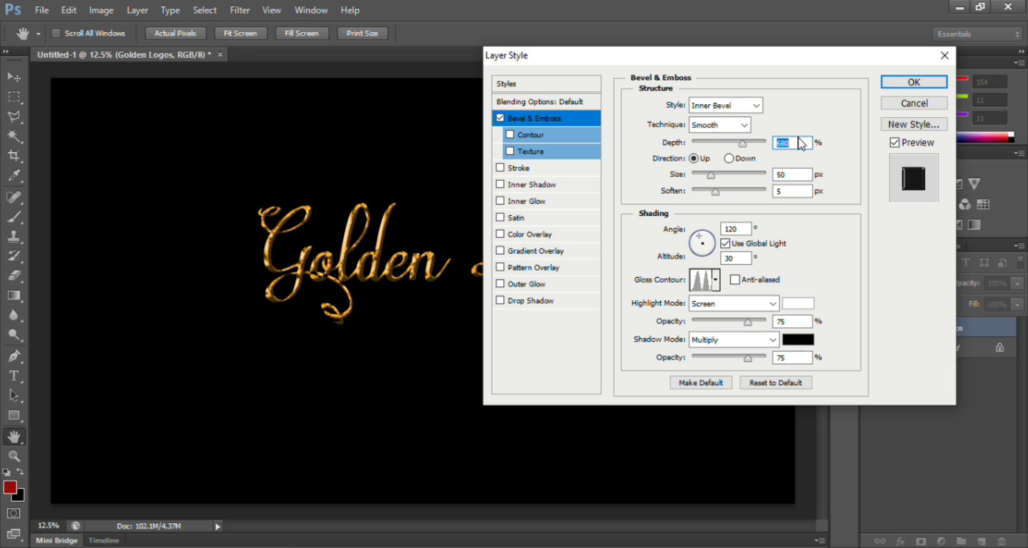
{"action": "key", "text": "Down"}
{"action": "key", "text": "Up"}
{"action": "key", "text": "Up"}
{"action": "key", "text": "Up"}
{"action": "key", "text": "Up"}
{"action": "key", "text": "Up"}
{"action": "key", "text": "Up"}
{"action": "key", "text": "Up"}
{"action": "key", "text": "Up"}
{"action": "key", "text": "Up"}
{"action": "key", "text": "Up"}
{"action": "key", "text": "Up"}
{"action": "key", "text": "Up"}
{"action": "key", "text": "Up"}
{"action": "key", "text": "Up"}
{"action": "key", "text": "Up"}
{"action": "key", "text": "Up"}
{"action": "key", "text": "Up"}
{"action": "key", "text": "Up"}
{"action": "key", "text": "Up"}
{"action": "key", "text": "Up"}
{"action": "key", "text": "Up"}
Set the bevel's size to 40 px for the Golden Logos text
{"action": "double_click", "coordinate": [787, 174]}
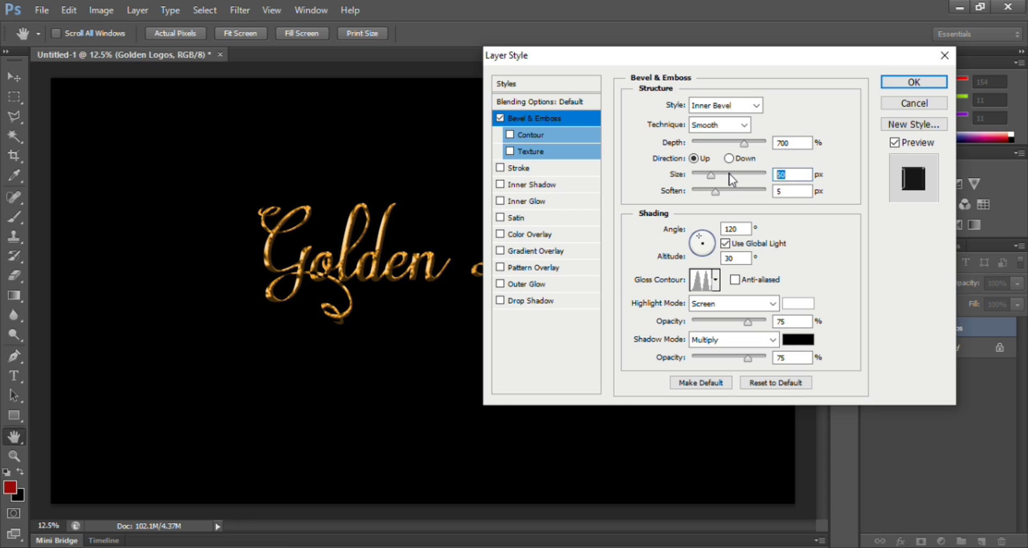
{"action": "key", "text": "Down"}
{"action": "key", "text": "Down"}
{"action": "key", "text": "Down"}
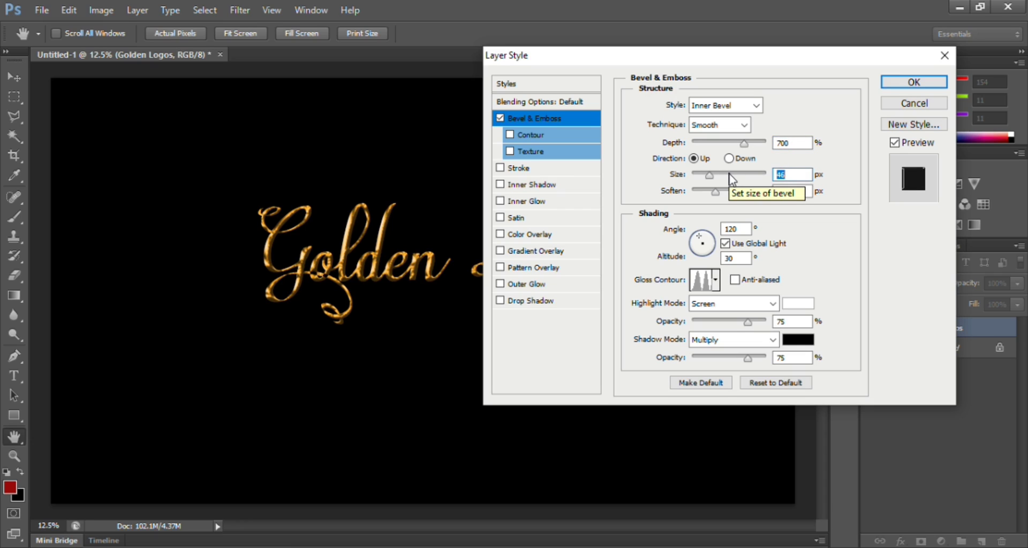
{"action": "key", "text": "Down"}
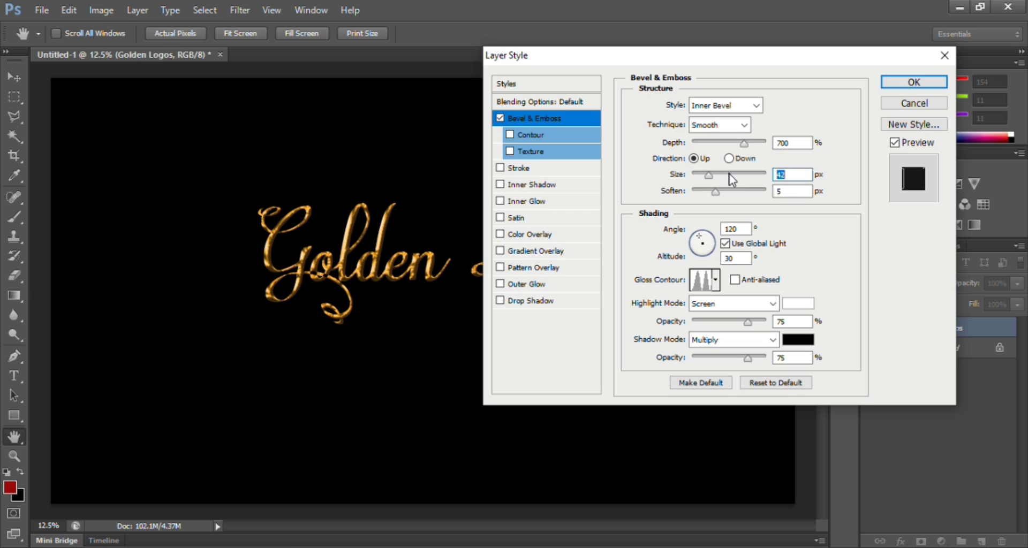
{"action": "key", "text": "Down"}
{"action": "key", "text": "Down"}
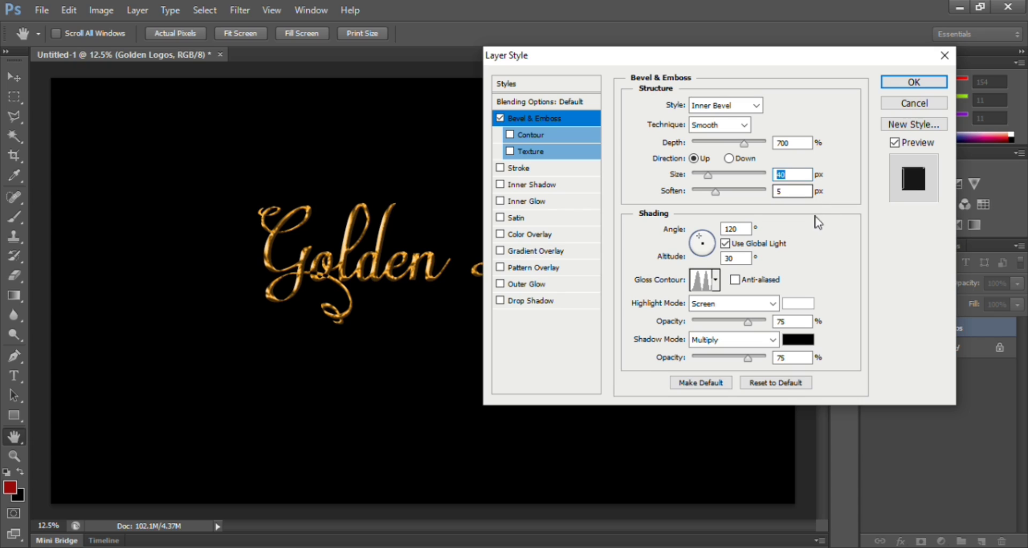
Set the bevel's soften value to 2 px and apply the layer style to the Golden Logos text
{"action": "key", "text": "Tab"}
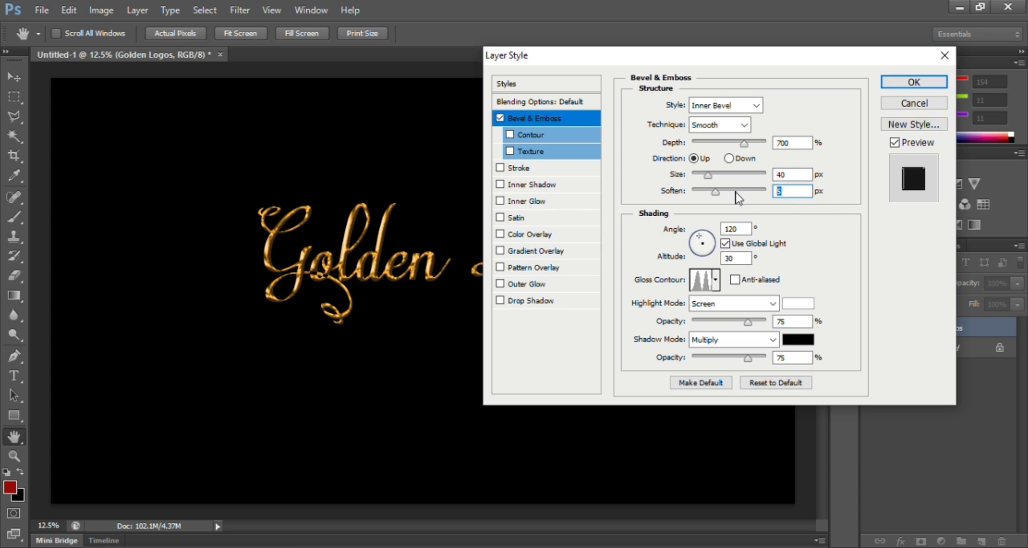
{"action": "key", "text": "Down"}
{"action": "key", "text": "Down"}
{"action": "key", "text": "Down"}
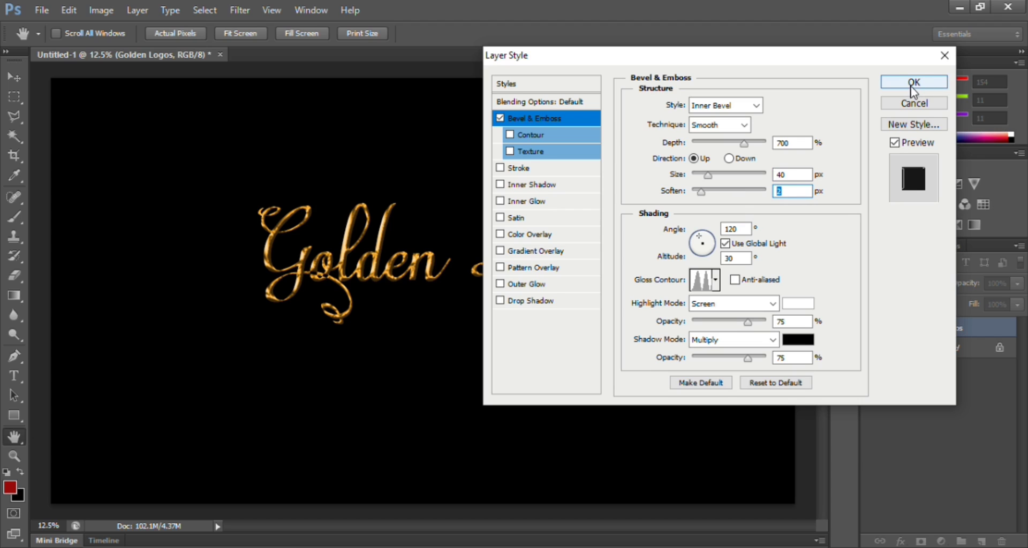
{"action": "left_click", "coordinate": [913, 83]}
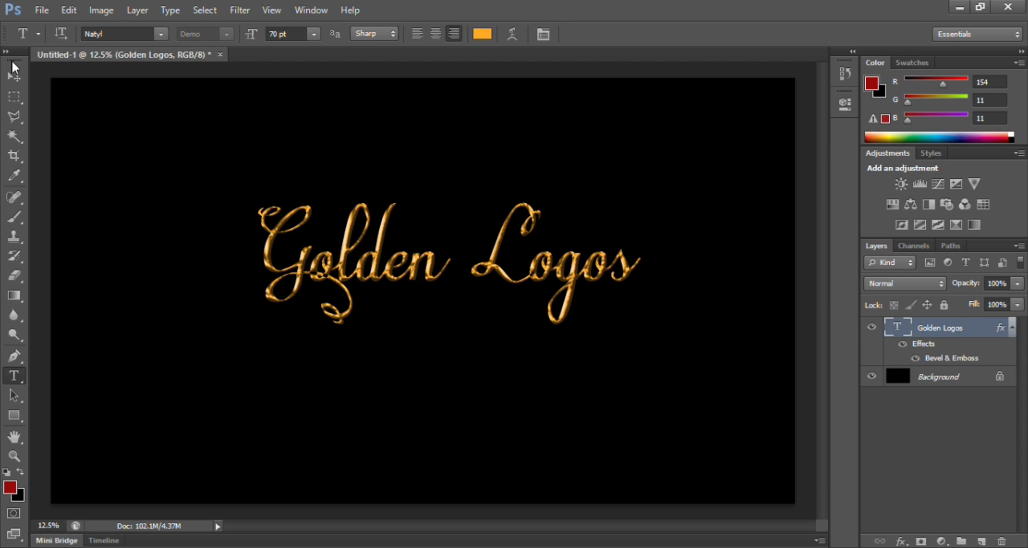
Remove the Golden Logos text layer and enter new text reading "Silver Logo" on the black canvas
{"action": "left_click", "coordinate": [17, 79]}
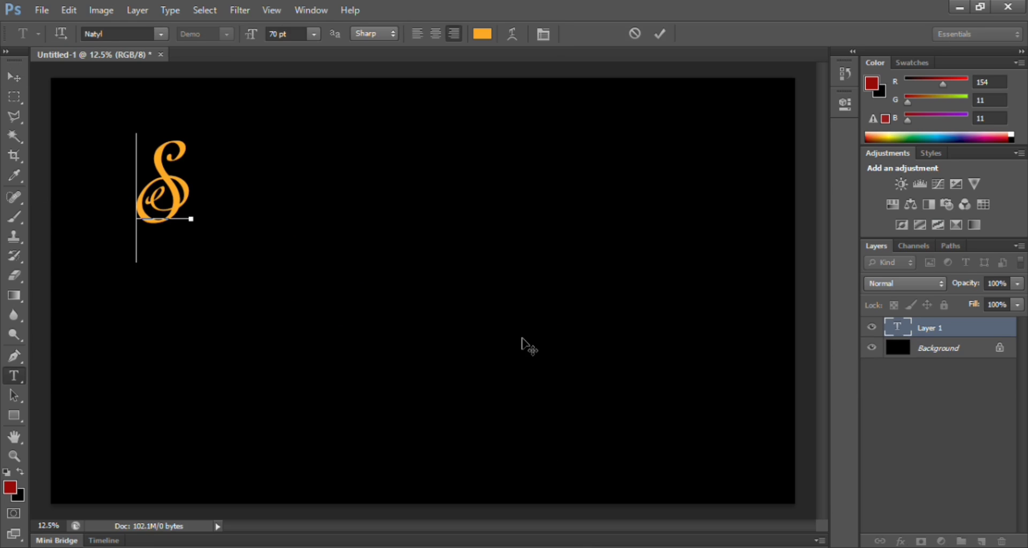
{"action": "type", "text": "i"}
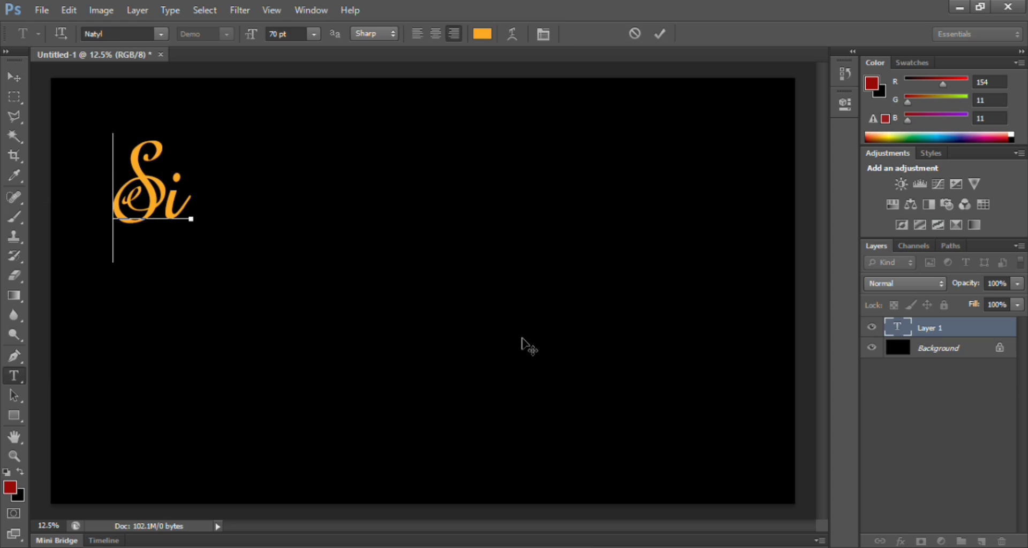
{"action": "type", "text": "lver"}
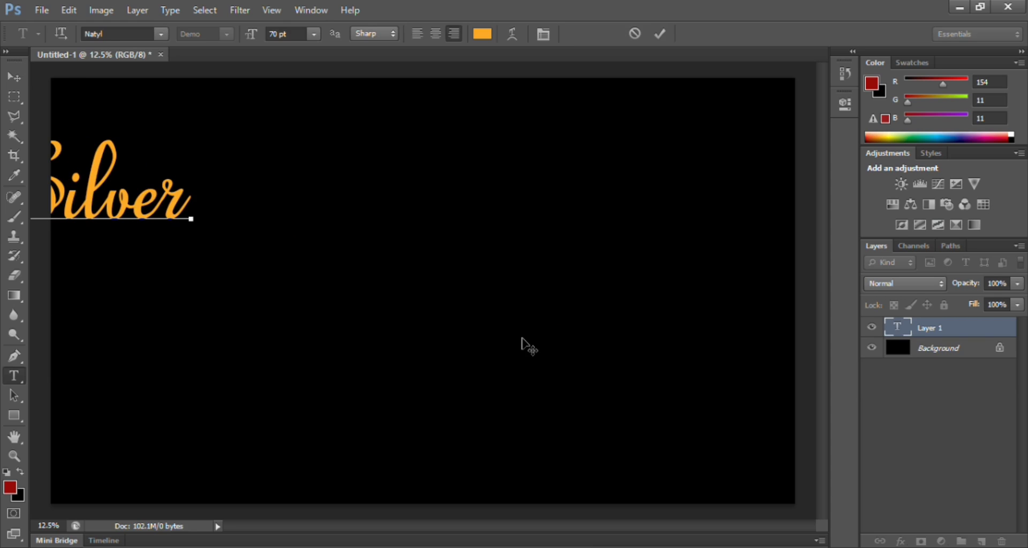
{"action": "key", "text": "Caps_Lock"}
{"action": "type", "text": "L"}
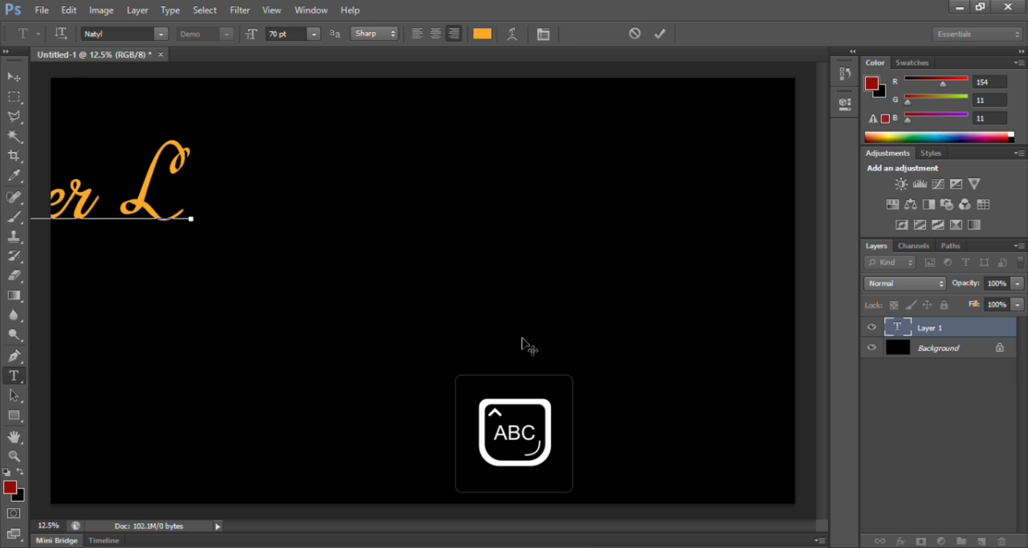
{"action": "key", "text": "Caps_Lock"}
{"action": "type", "text": "ogo"}
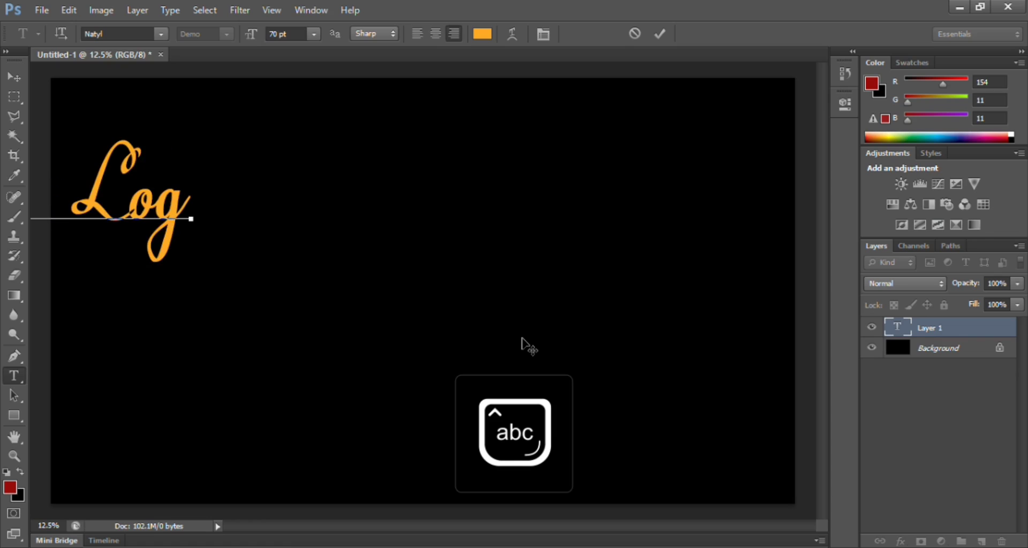
Commit the Silver Logo text and move it so the whole wording lies within the canvas
{"action": "left_click", "coordinate": [14, 77]}
{"action": "left_click", "coordinate": [647, 264]}
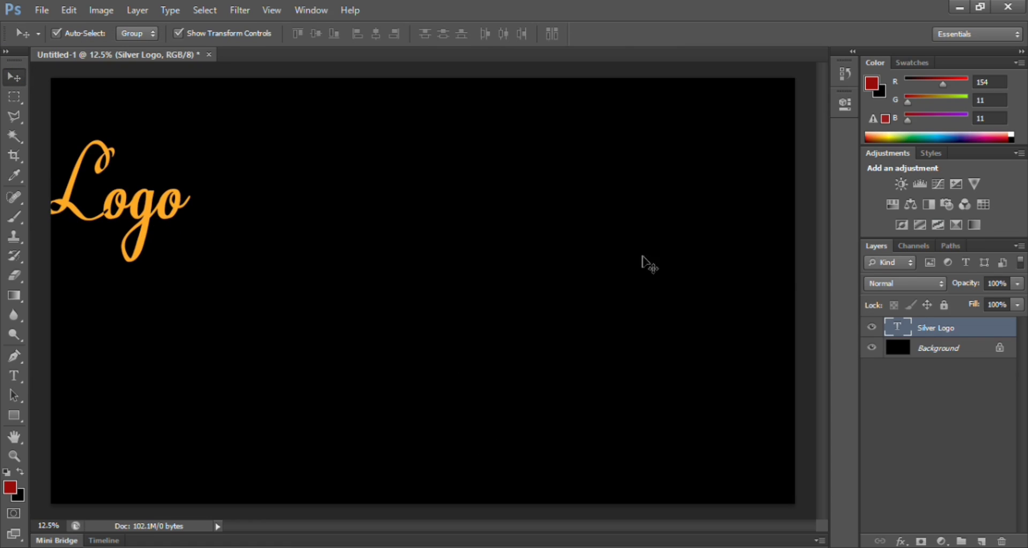
{"action": "left_click_drag", "start_coordinate": [142, 222], "coordinate": [412, 308]}
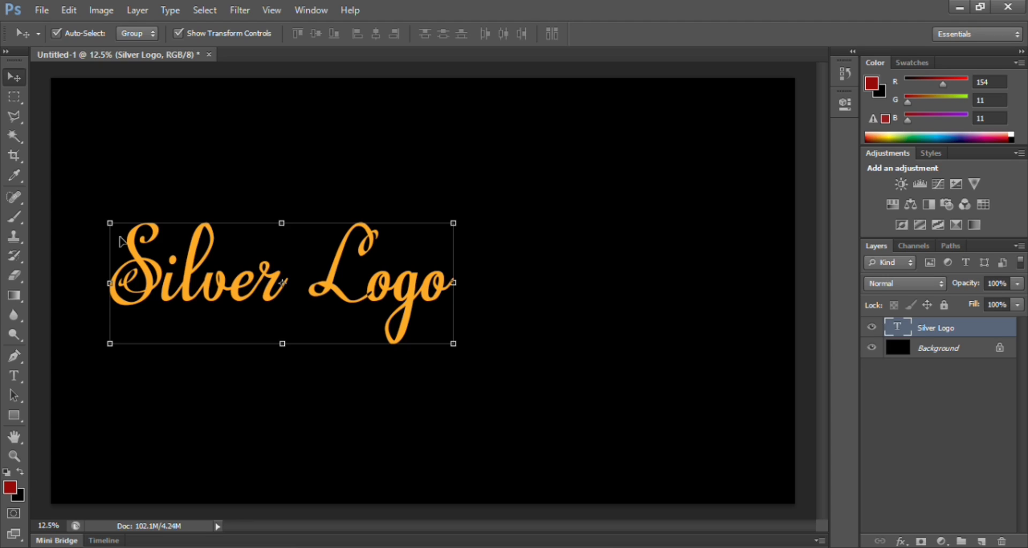
Recolour the whole Silver Logo text to grey aeaba5, commit the edit and shift the text slightly left
{"action": "left_click", "coordinate": [11, 377]}
{"action": "left_click", "coordinate": [121, 279]}
{"action": "key", "text": "ctrl+a"}
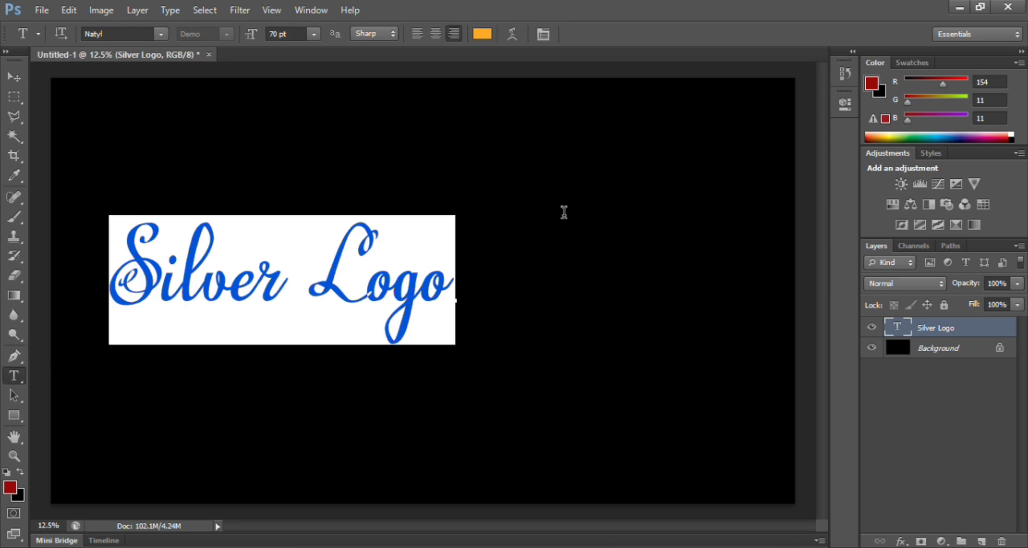
{"action": "left_click", "coordinate": [482, 35]}
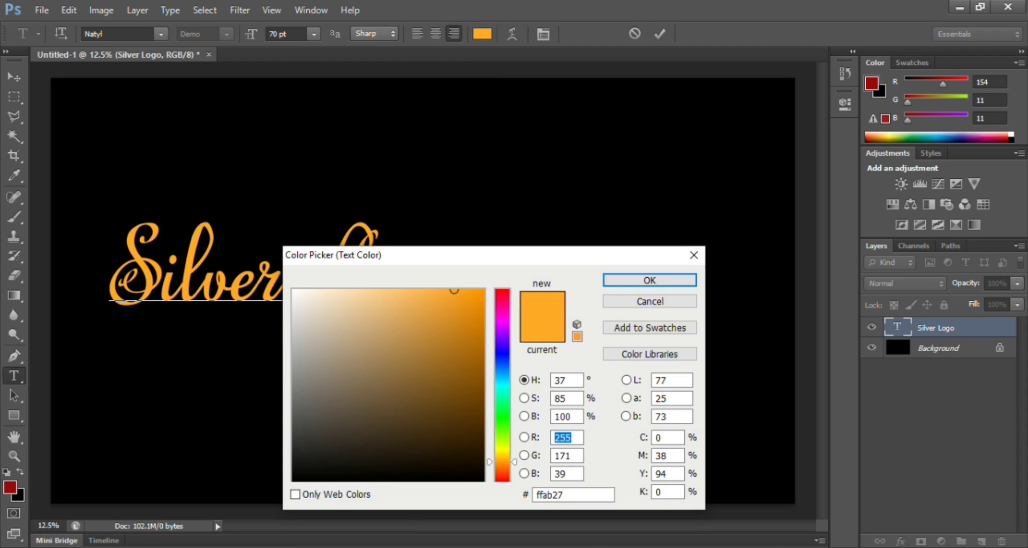
{"action": "mouse_move", "coordinate": [295, 308]}
{"action": "left_mouse_down"}
{"action": "mouse_move", "coordinate": [297, 297]}
{"action": "mouse_move", "coordinate": [302, 351]}
{"action": "left_mouse_up"}
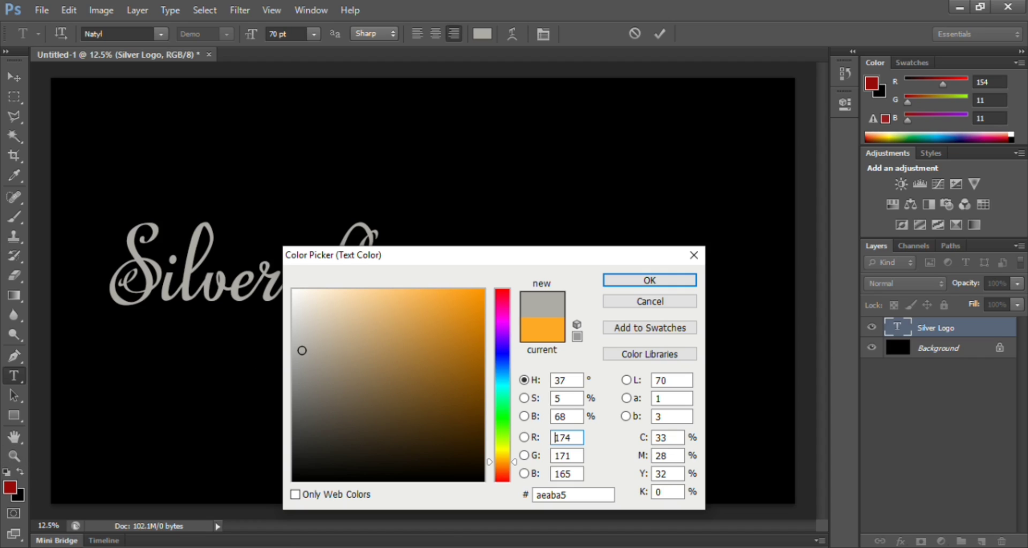
{"action": "left_click", "coordinate": [685, 284]}
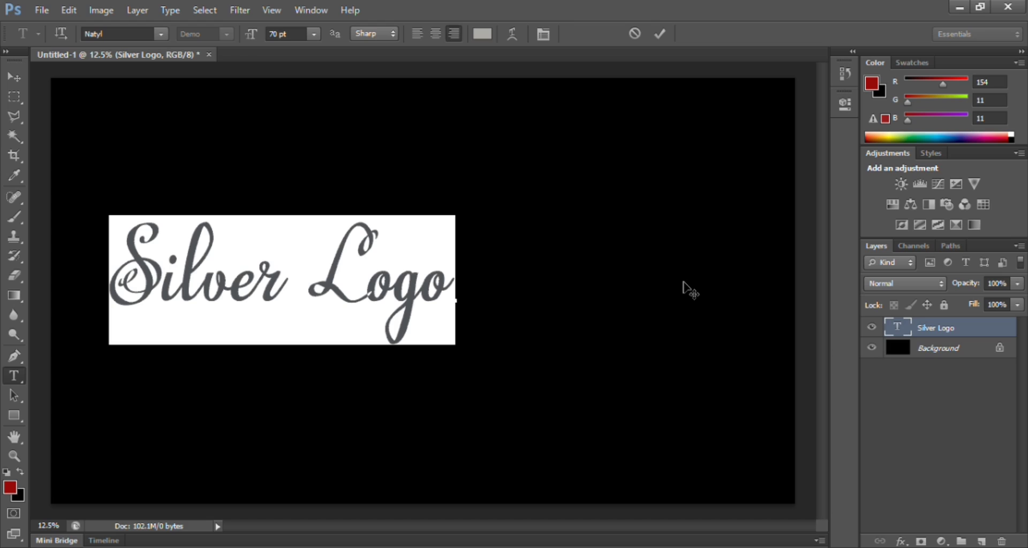
{"action": "left_click", "coordinate": [18, 78]}
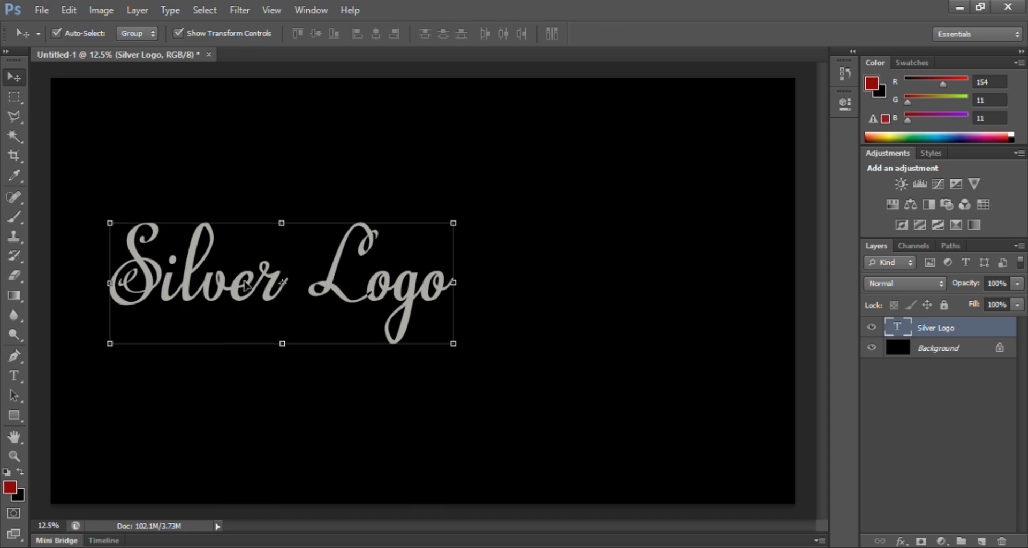
{"action": "mouse_move", "coordinate": [236, 282]}
{"action": "left_mouse_down"}
{"action": "mouse_move", "coordinate": [378, 273]}
{"action": "mouse_move", "coordinate": [221, 282]}
{"action": "left_mouse_up"}
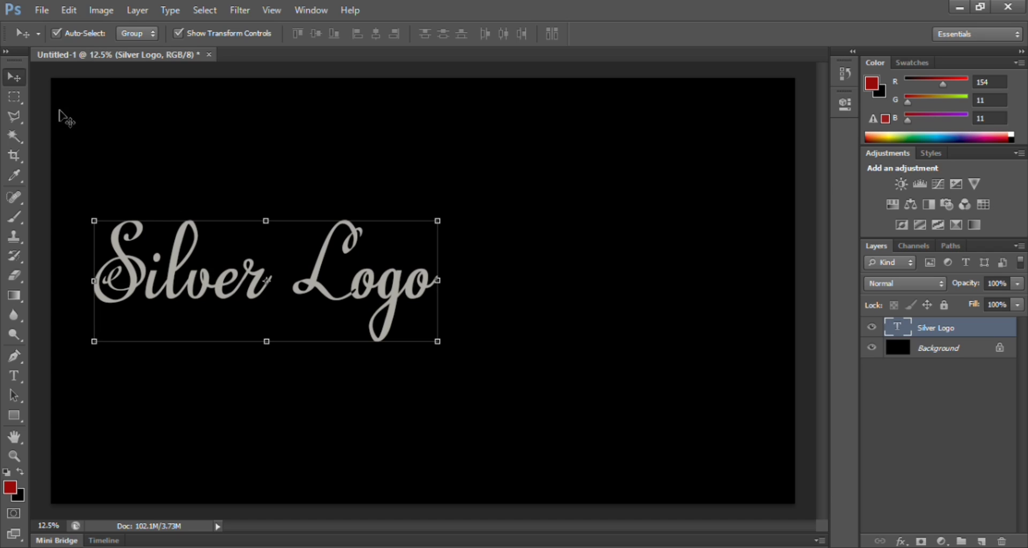
Add a Bevel & Emboss layer style to the Silver Logo text with a depth of 296%
{"action": "left_click", "coordinate": [139, 10]}
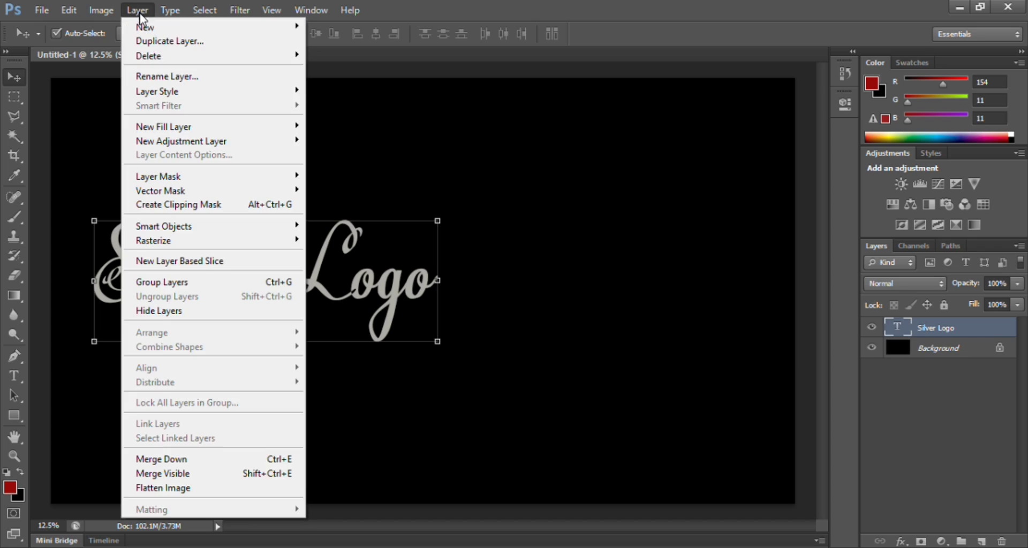
{"action": "mouse_move", "coordinate": [170, 93]}
{"action": "left_click", "coordinate": [384, 110]}
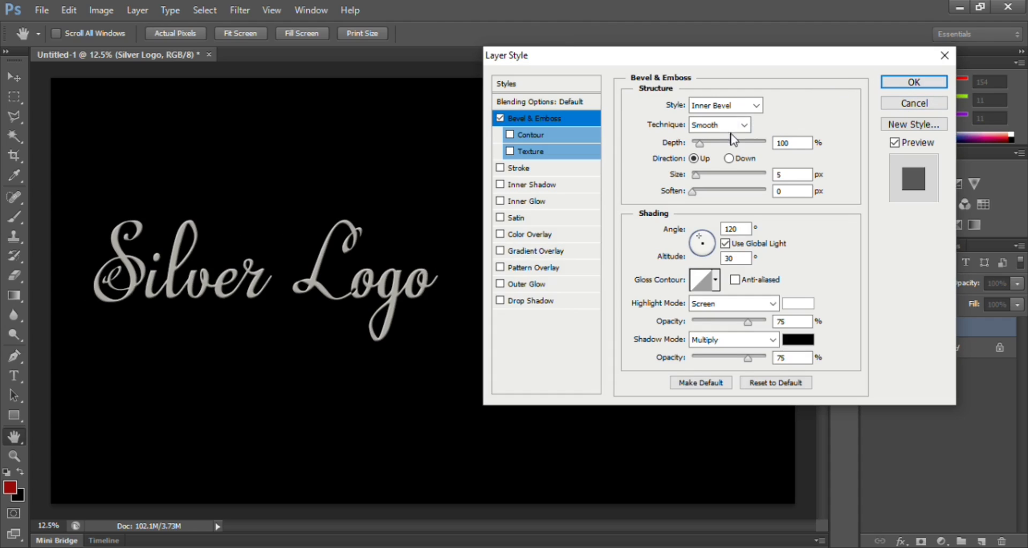
{"action": "double_click", "coordinate": [792, 143]}
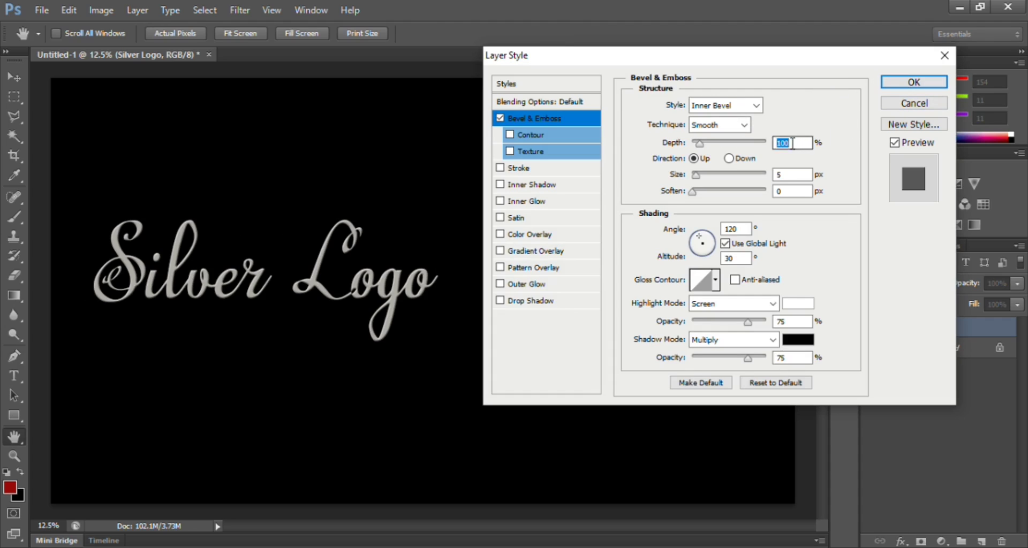
{"action": "key", "text": "Up"}
{"action": "key", "text": "Up"}
{"action": "key", "text": "Up"}
{"action": "key", "text": "Up"}
{"action": "key", "text": "Up"}
{"action": "key", "text": "Up"}
{"action": "key", "text": "Up"}
{"action": "key", "text": "Up"}
{"action": "key", "text": "Up"}
{"action": "key", "text": "Up"}
{"action": "key", "text": "Up"}
{"action": "key", "text": "Up"}
{"action": "key", "text": "Up"}
{"action": "key", "text": "Up"}
{"action": "key", "text": "Up"}
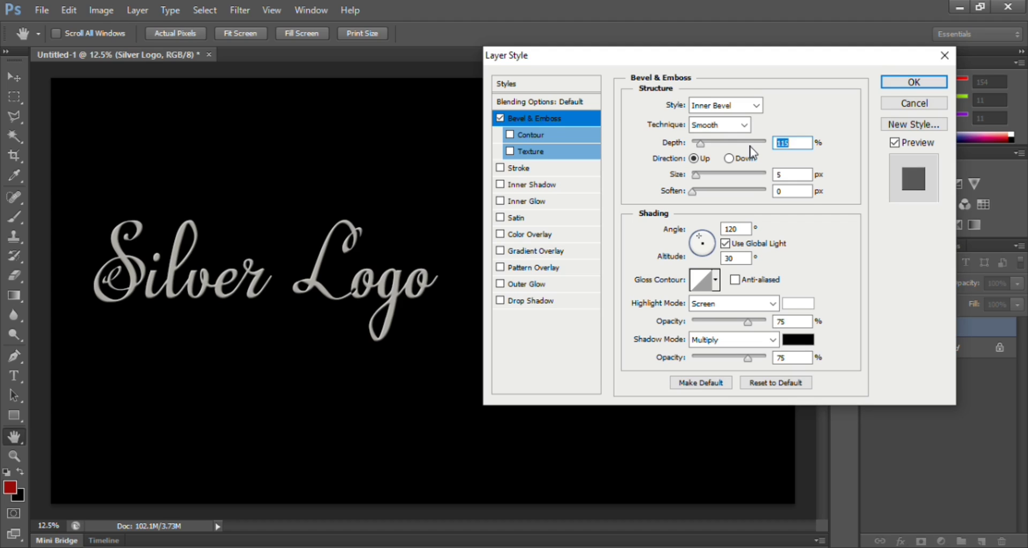
{"action": "key", "text": "Up"}
{"action": "key", "text": "Up"}
{"action": "key", "text": "Up"}
{"action": "key", "text": "Up"}
{"action": "key", "text": "Up"}
{"action": "key", "text": "Up"}
{"action": "key", "text": "Up"}
{"action": "key", "text": "Up"}
{"action": "key", "text": "Up"}
{"action": "key", "text": "Up"}
{"action": "key", "text": "Up"}
{"action": "key", "text": "Up"}
{"action": "key", "text": "Up"}
{"action": "key", "text": "Up"}
{"action": "key", "text": "Up"}
{"action": "key", "text": "Up"}
{"action": "key", "text": "Up"}
{"action": "key", "text": "Up"}
{"action": "key", "text": "Up"}
{"action": "key", "text": "Up"}
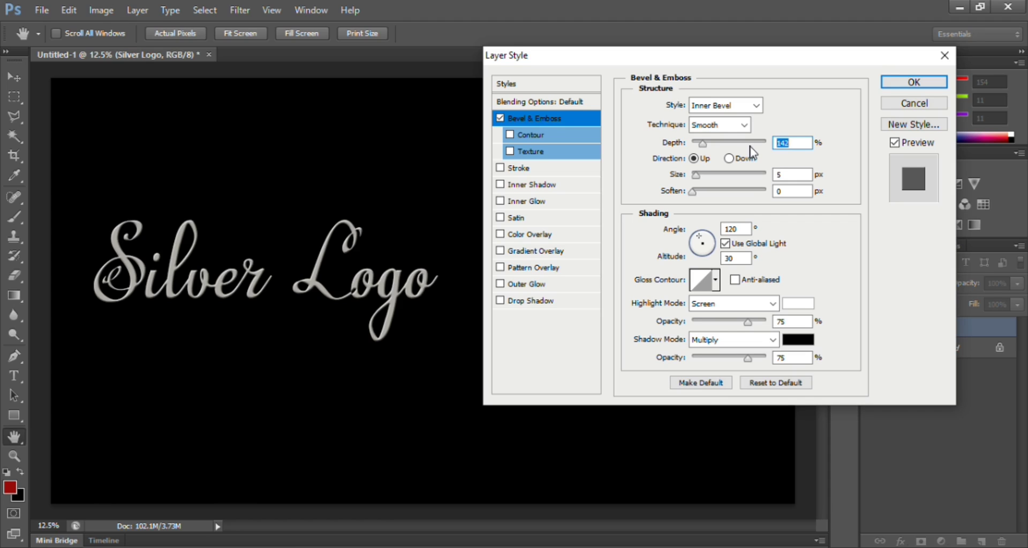
{"action": "key", "text": "Up"}
{"action": "key", "text": "Up"}
{"action": "key", "text": "Up"}
{"action": "key", "text": "Up"}
{"action": "key", "text": "Up"}
{"action": "key", "text": "Up"}
{"action": "key", "text": "Up"}
{"action": "key", "text": "Up"}
{"action": "key", "text": "Up"}
{"action": "key", "text": "Up"}
{"action": "key", "text": "Up"}
{"action": "key", "text": "Up"}
{"action": "key", "text": "Up"}
{"action": "key", "text": "Up"}
{"action": "key", "text": "Up"}
{"action": "key", "text": "Up"}
{"action": "key", "text": "Up"}
{"action": "key", "text": "Up"}
{"action": "key", "text": "Up"}
{"action": "key", "text": "Up"}
{"action": "key", "text": "Up"}
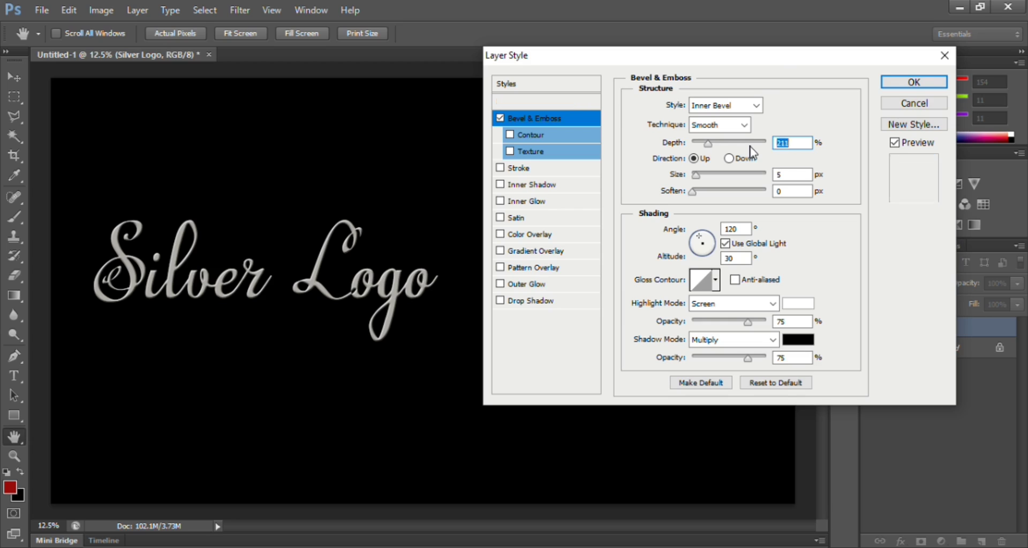
{"action": "key", "text": "Up"}
{"action": "key", "text": "Up"}
{"action": "key", "text": "Up"}
{"action": "key", "text": "Up"}
{"action": "key", "text": "Up"}
{"action": "key", "text": "Up"}
{"action": "key", "text": "Up"}
{"action": "key", "text": "Up"}
{"action": "key", "text": "Up"}
{"action": "key", "text": "Up"}
{"action": "key", "text": "Up"}
{"action": "key", "text": "Up"}
{"action": "key", "text": "Up"}
{"action": "key", "text": "Up"}
{"action": "key", "text": "Up"}
{"action": "key", "text": "Up"}
{"action": "key", "text": "Up"}
{"action": "key", "text": "Up"}
{"action": "key", "text": "Up"}
{"action": "key", "text": "Up"}
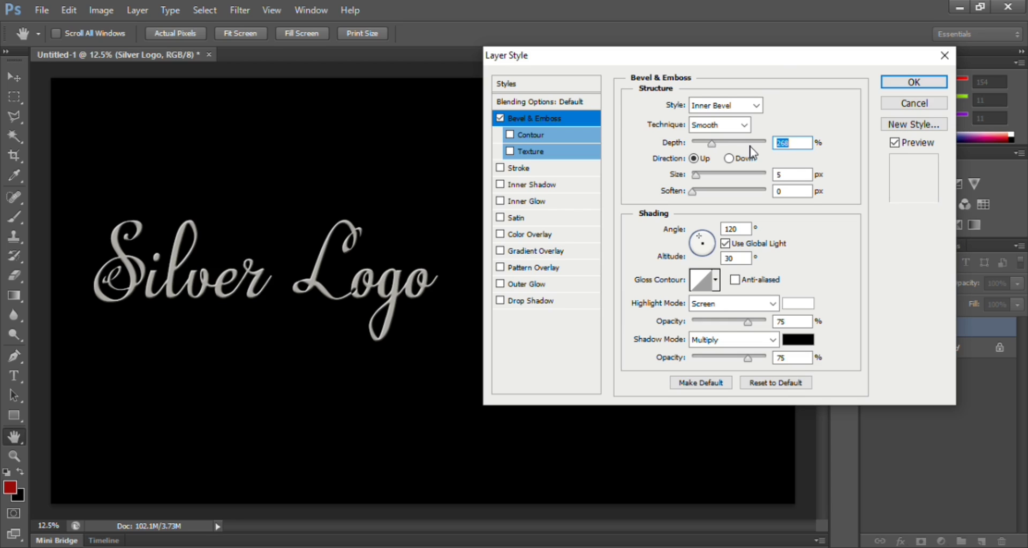
{"action": "key", "text": "Up"}
{"action": "key", "text": "Up"}
{"action": "key", "text": "Up"}
{"action": "key", "text": "Up"}
{"action": "key", "text": "Up"}
{"action": "key", "text": "Up"}
{"action": "key", "text": "Up"}
{"action": "key", "text": "Up"}
{"action": "key", "text": "Up"}
{"action": "key", "text": "Up"}
{"action": "key", "text": "Up"}
{"action": "key", "text": "Up"}
{"action": "key", "text": "Up"}
{"action": "key", "text": "Up"}
{"action": "key", "text": "Up"}
{"action": "key", "text": "Up"}
{"action": "key", "text": "Up"}
{"action": "key", "text": "Up"}
{"action": "key", "text": "Up"}
{"action": "key", "text": "Up"}
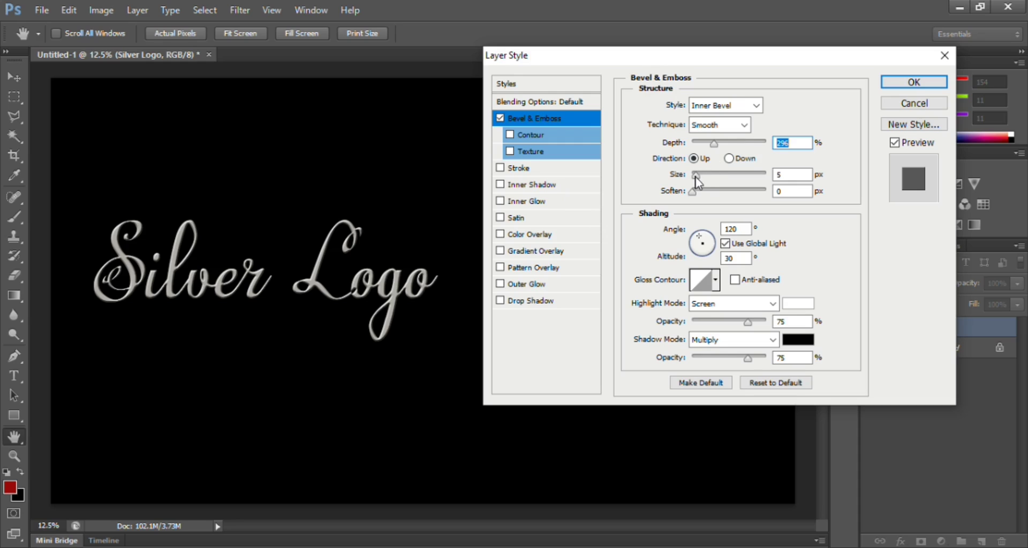
Set the bevel's size to 40 px and soften to 5 px, and use the Ring - Double gloss contour
{"action": "left_click_drag", "start_coordinate": [697, 182], "coordinate": [710, 184]}
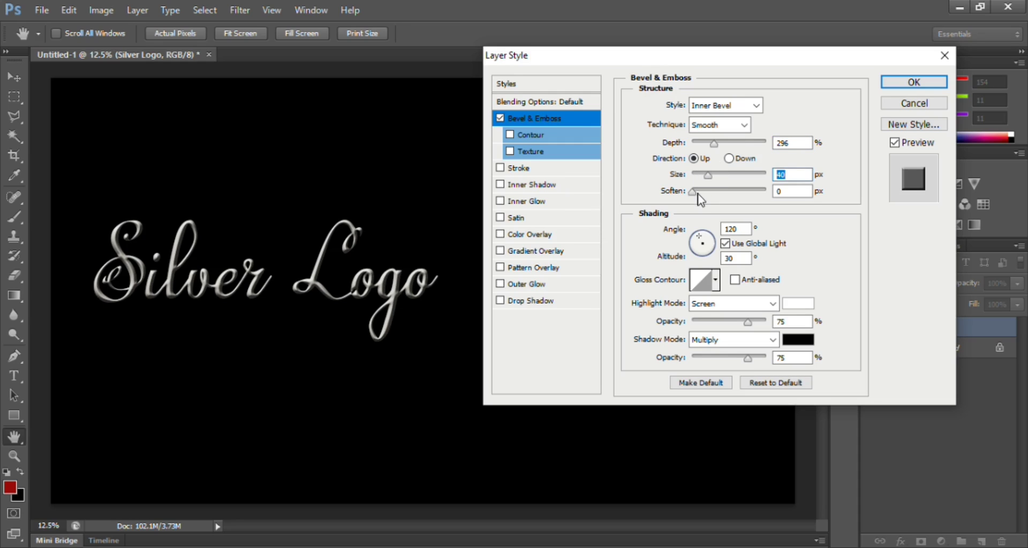
{"action": "left_click_drag", "start_coordinate": [690, 193], "coordinate": [715, 195]}
{"action": "left_click", "coordinate": [717, 286]}
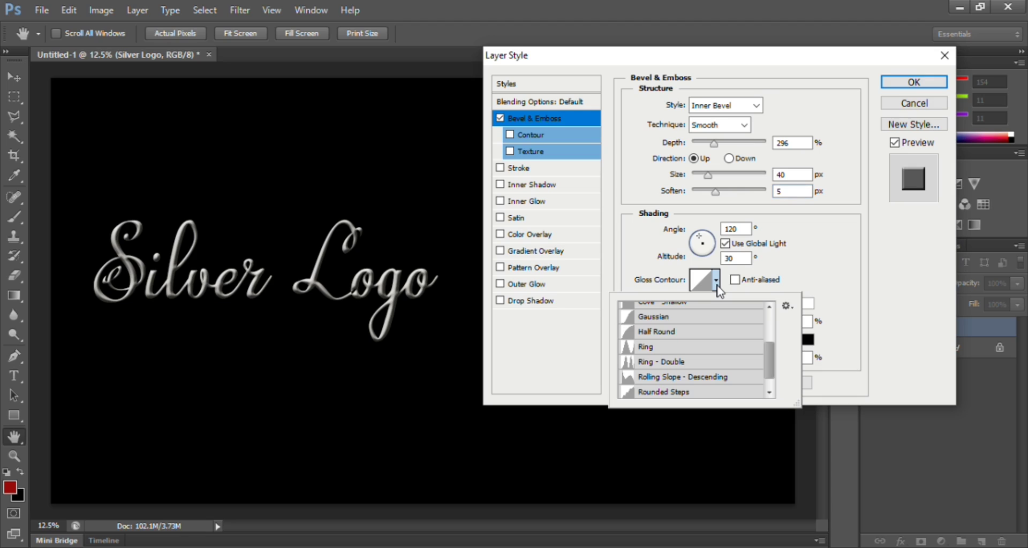
{"action": "left_click", "coordinate": [672, 363]}
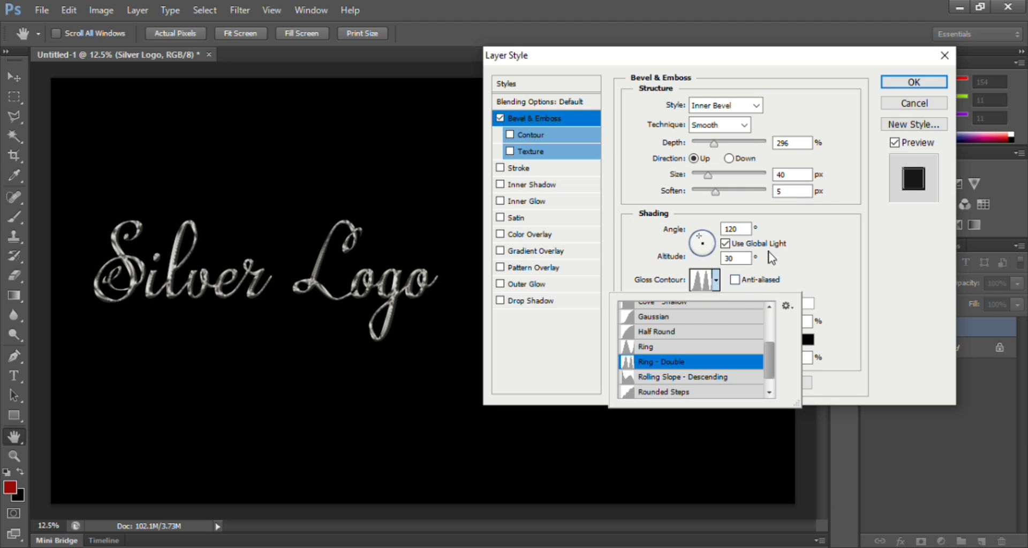
{"action": "left_click", "coordinate": [827, 142]}
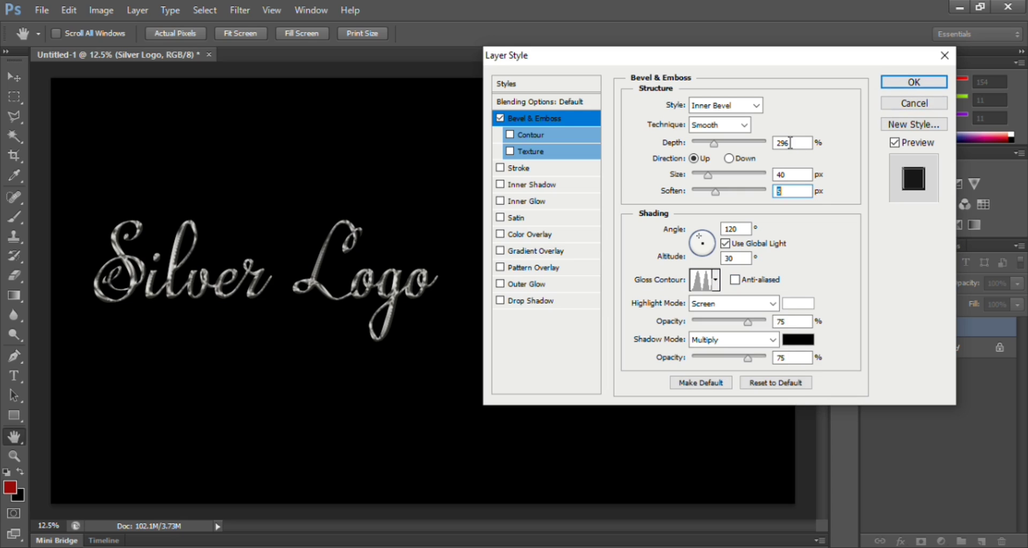
Reduce the bevel size to 25 px, apply the layer style and move the Silver Logo text to the middle of the canvas
{"action": "left_click", "coordinate": [786, 143]}
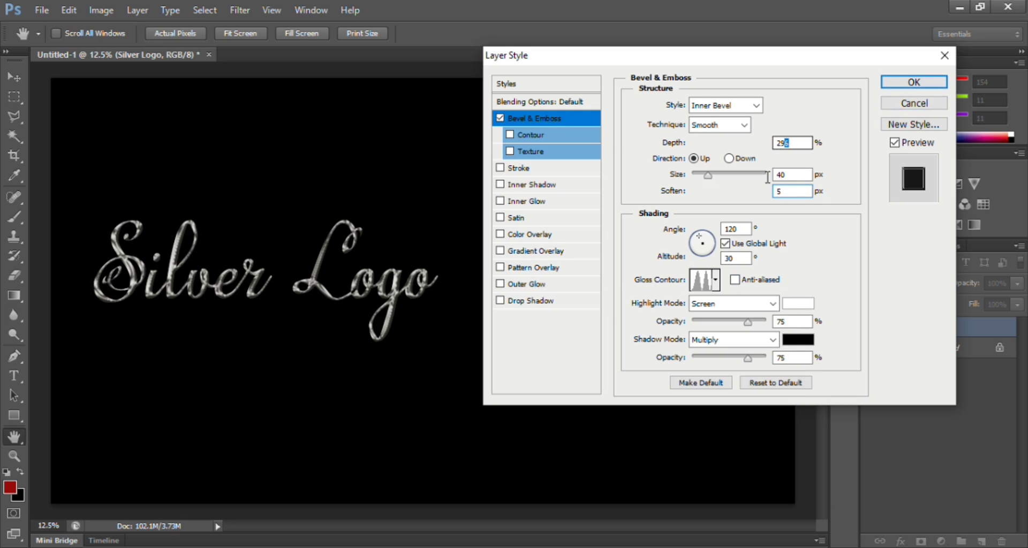
{"action": "left_click_drag", "start_coordinate": [788, 176], "coordinate": [772, 176]}
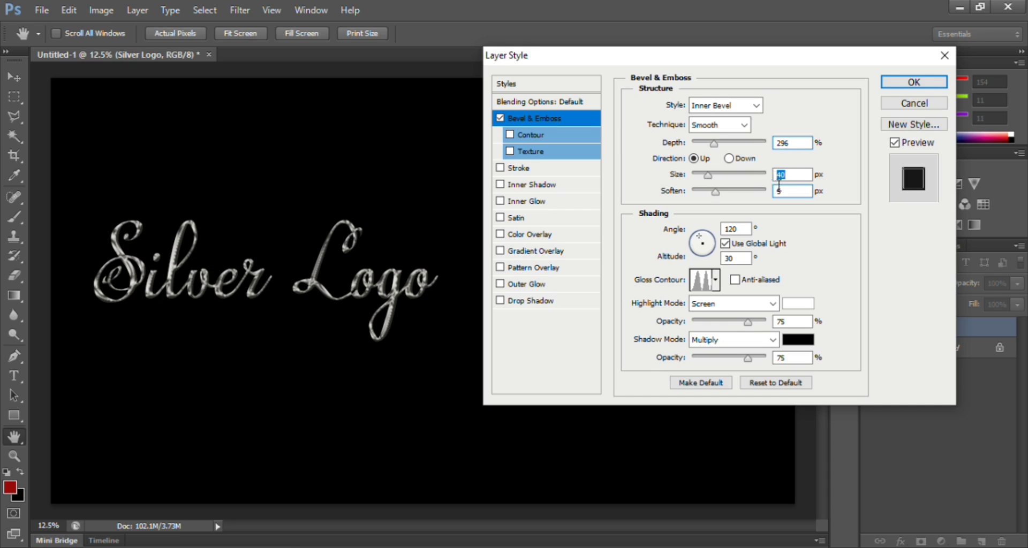
{"action": "key", "text": "Down"}
{"action": "key", "text": "Down"}
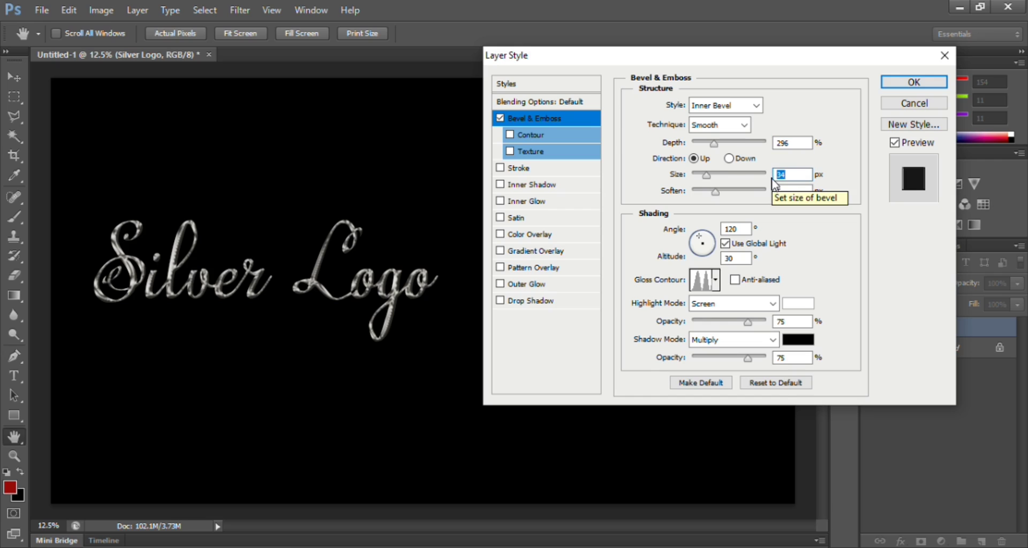
{"action": "key", "text": "Down"}
{"action": "key", "text": "Down"}
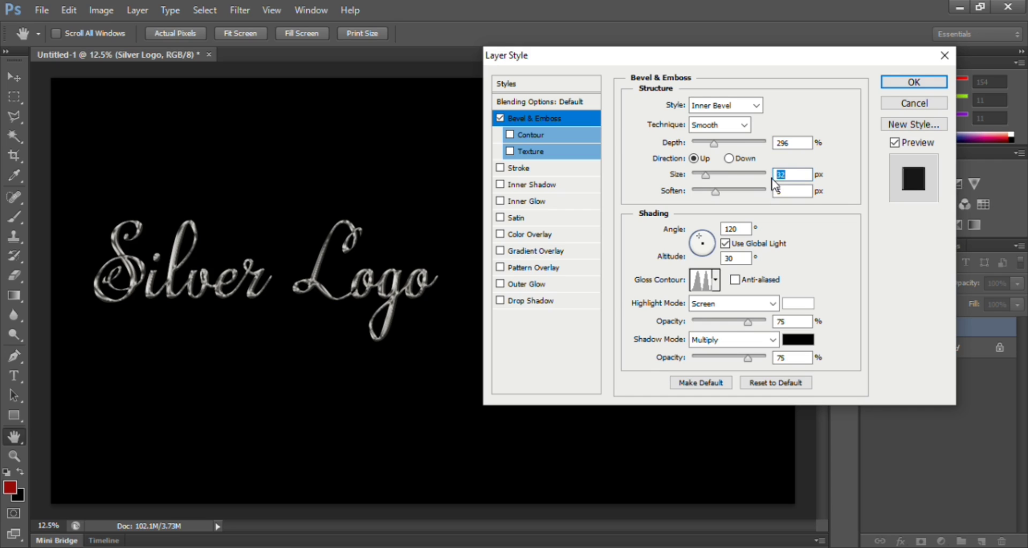
{"action": "key", "text": "Down"}
{"action": "key", "text": "Down"}
{"action": "key", "text": "Down"}
{"action": "key", "text": "Down"}
{"action": "key", "text": "Down"}
{"action": "key", "text": "Down"}
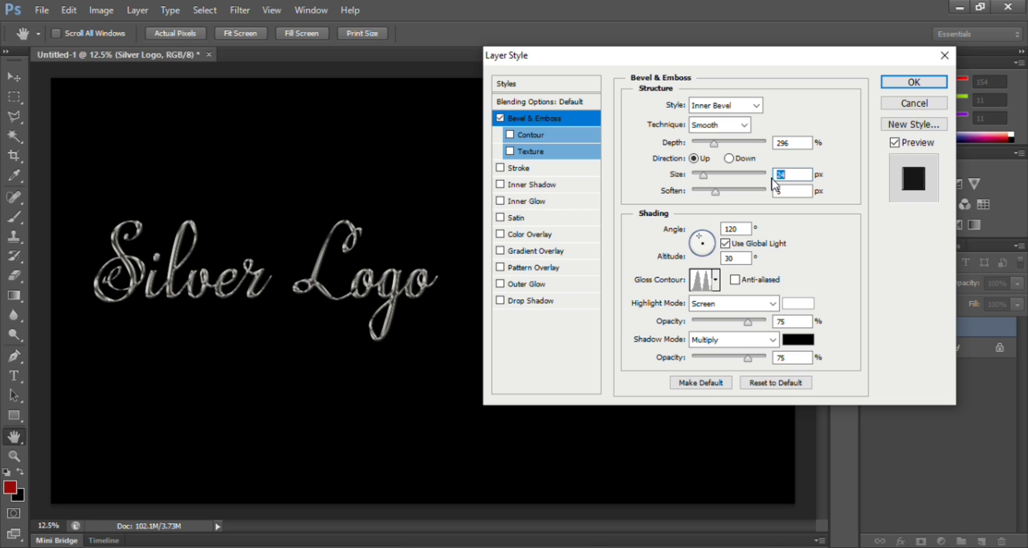
{"action": "key", "text": "Up"}
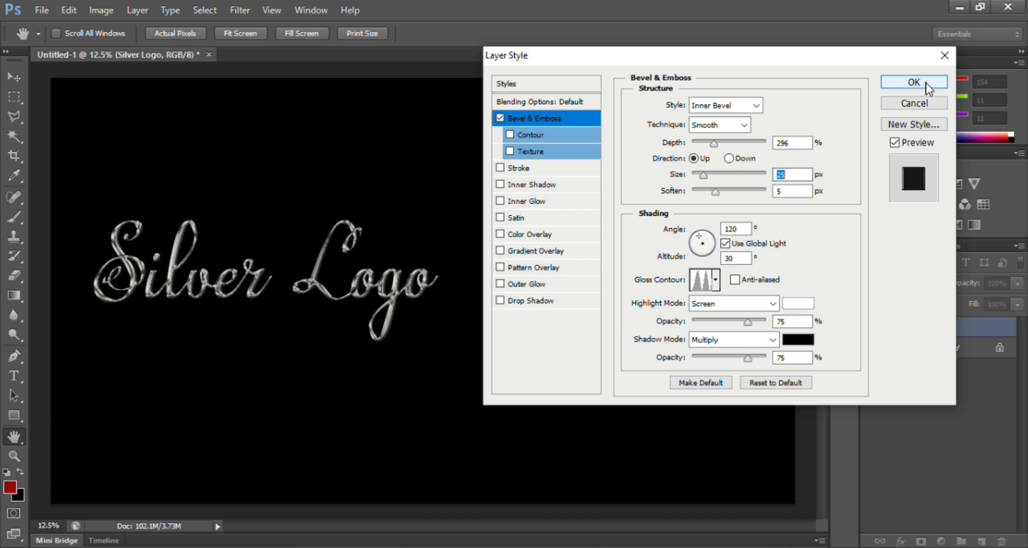
{"action": "left_click", "coordinate": [913, 82]}
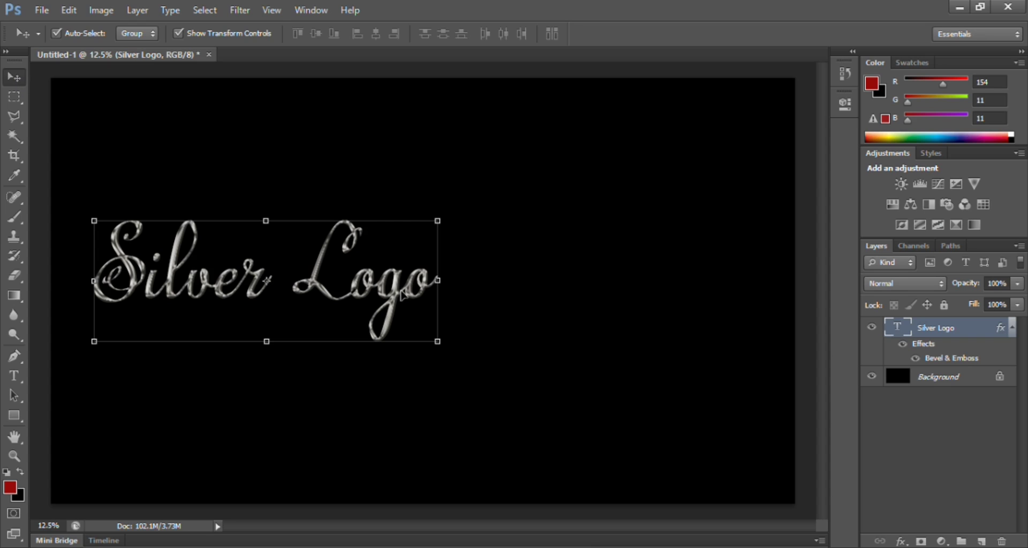
{"action": "left_click_drag", "start_coordinate": [398, 309], "coordinate": [527, 313]}
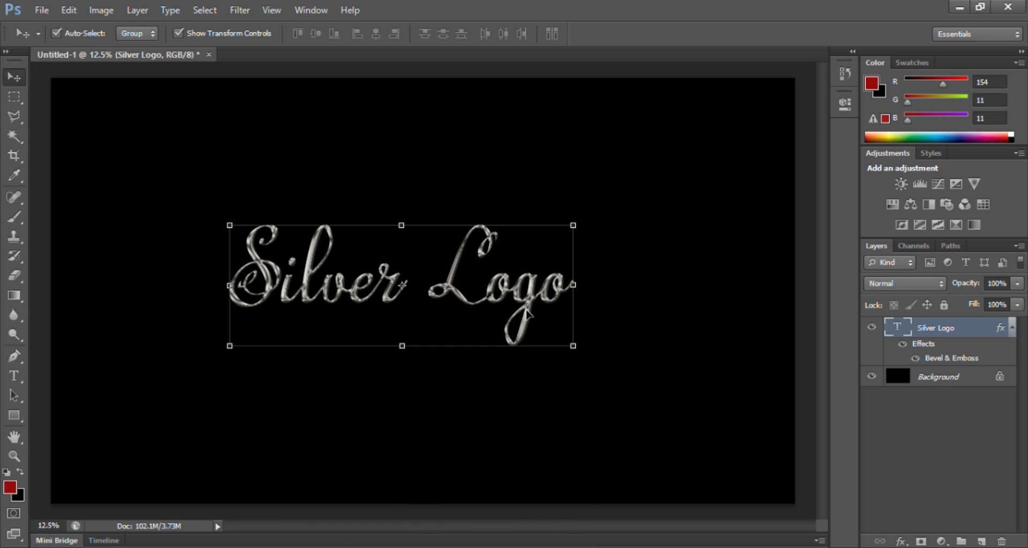